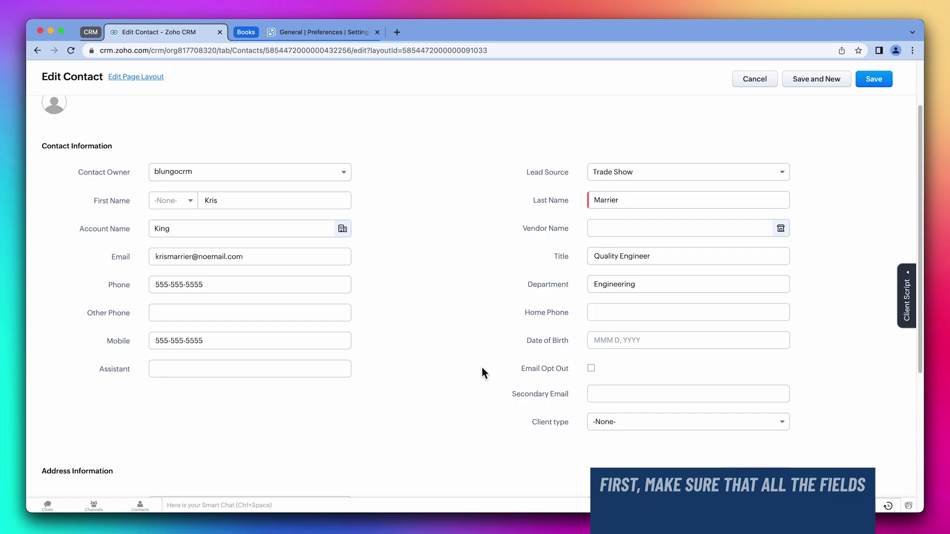
# Step: Check the contact's Client type options in Zoho CRM: Owner and Manager
pyautogui.click(631, 423)
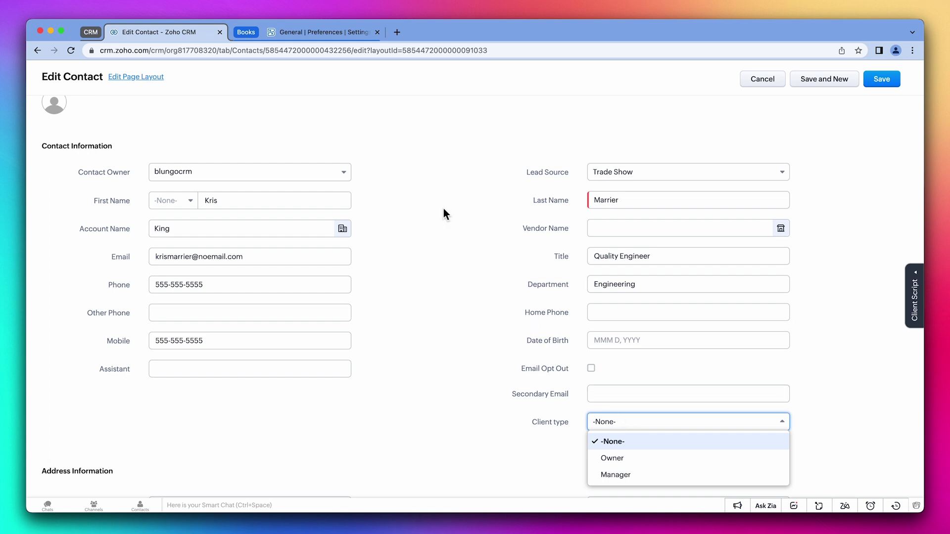
# Step: Start a new customer and vendor custom field in Books named 'Client type'
pyautogui.click(338, 32)
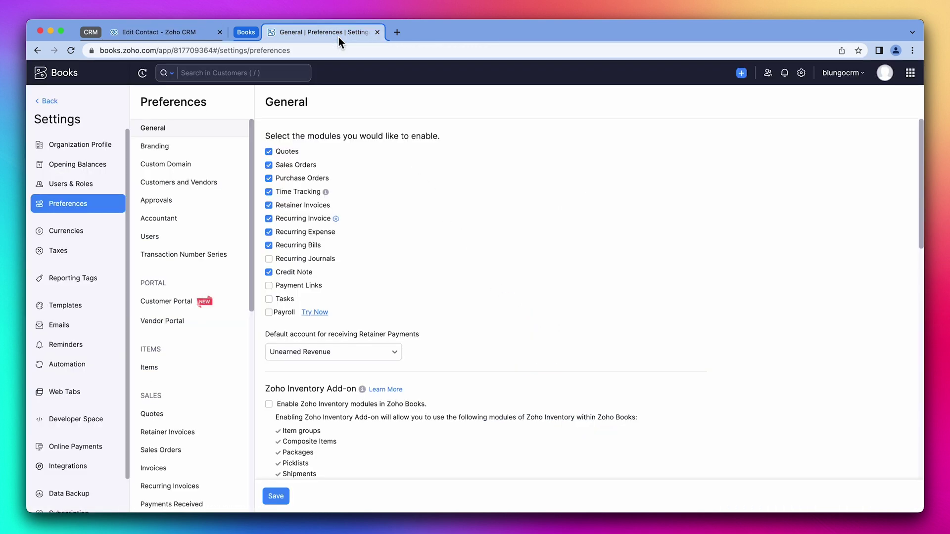
pyautogui.click(213, 184)
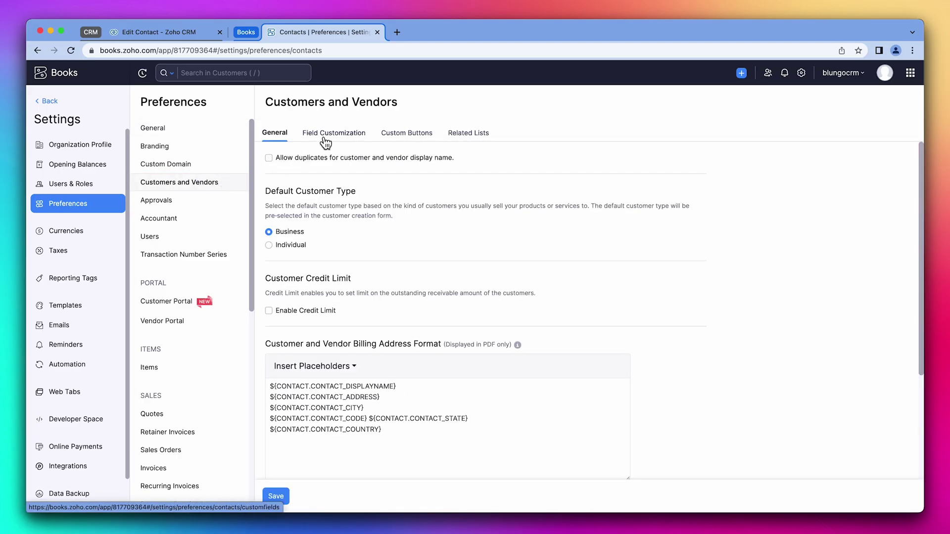
pyautogui.click(328, 140)
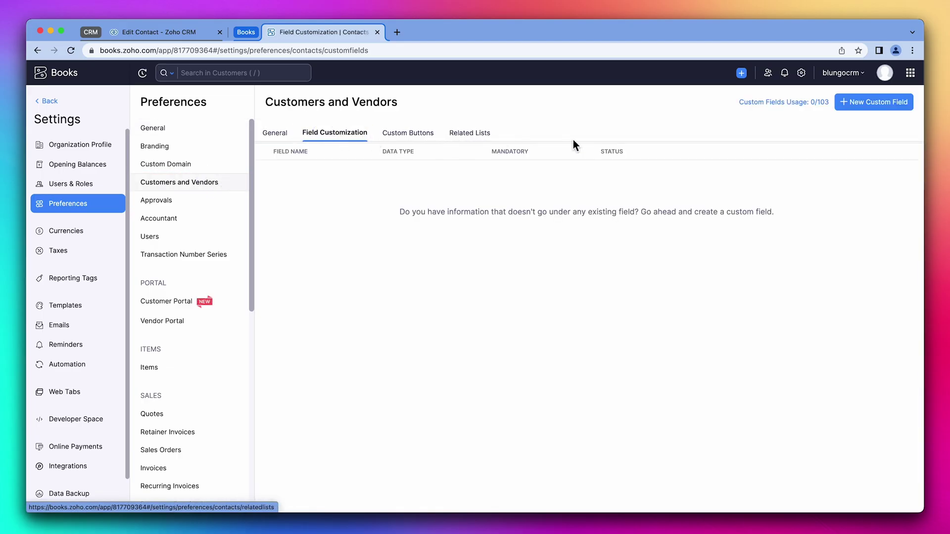
pyautogui.click(848, 102)
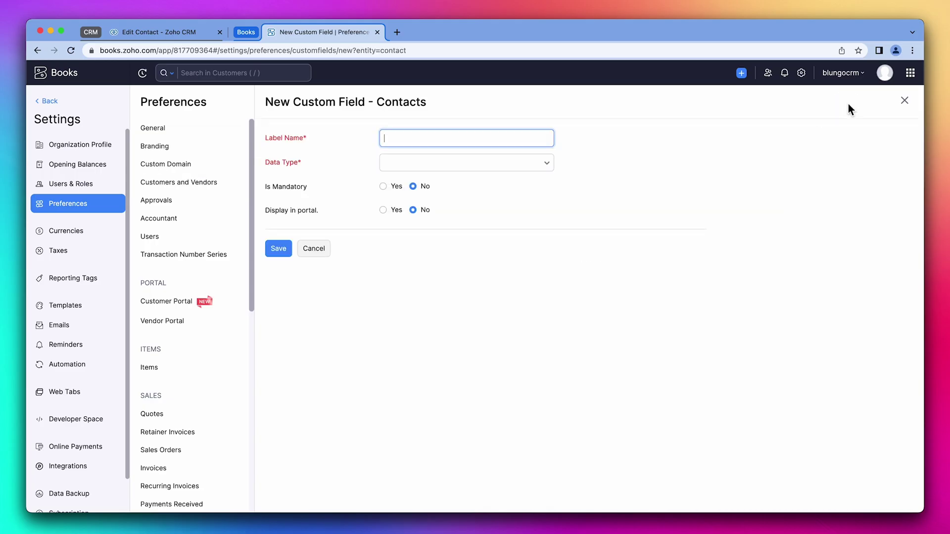
pyautogui.write('Client type')
# Step: Make Client type a Dropdown with options Owner and Manager, and save it
pyautogui.click(548, 169)
pyautogui.write('dro')
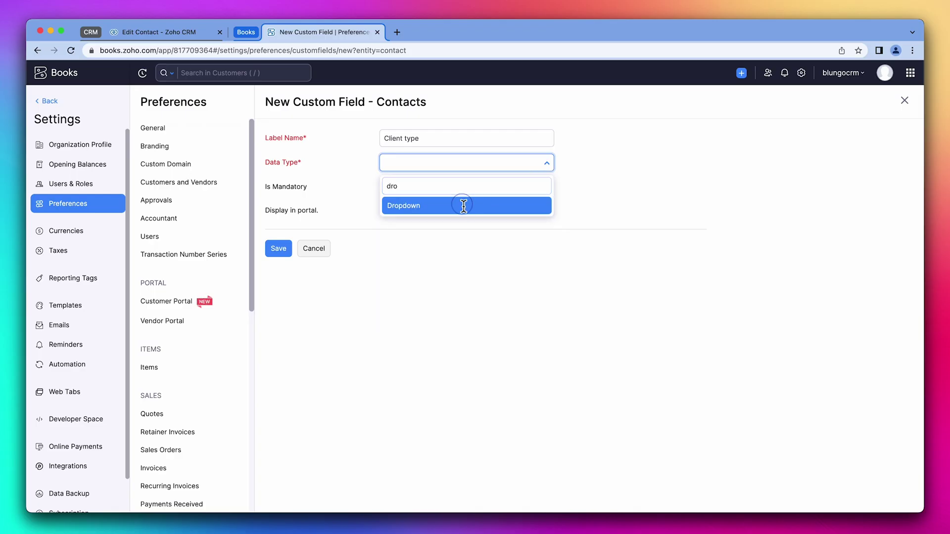
pyautogui.click(463, 206)
pyautogui.click(386, 308)
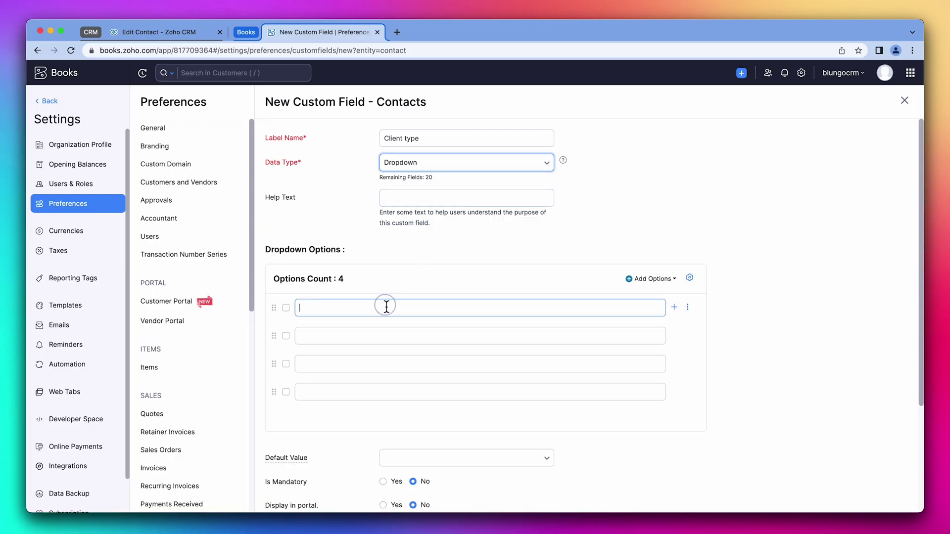
pyautogui.write('Owner')
pyautogui.press('Tab')
pyautogui.write('M')
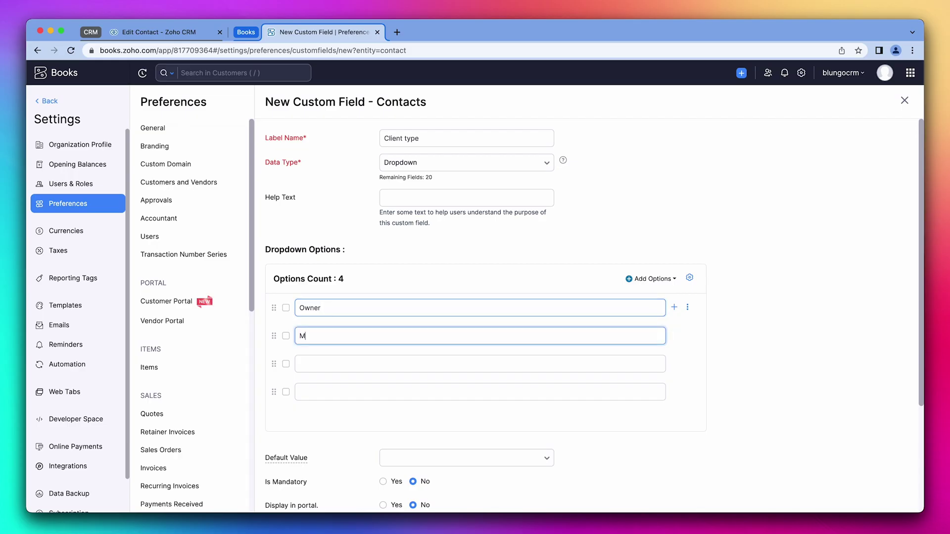
pyautogui.write('anager')
pyautogui.scroll(-3, 349, 431)
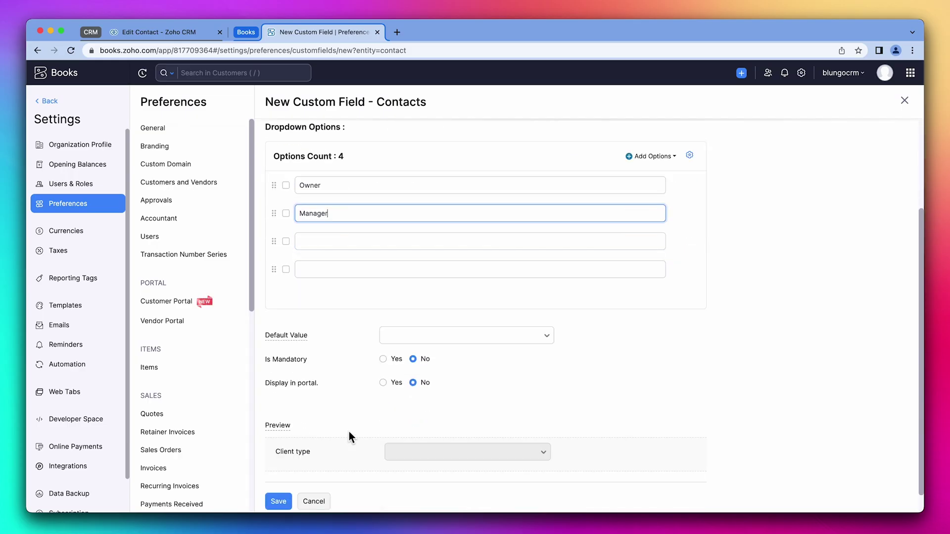
pyautogui.click(279, 478)
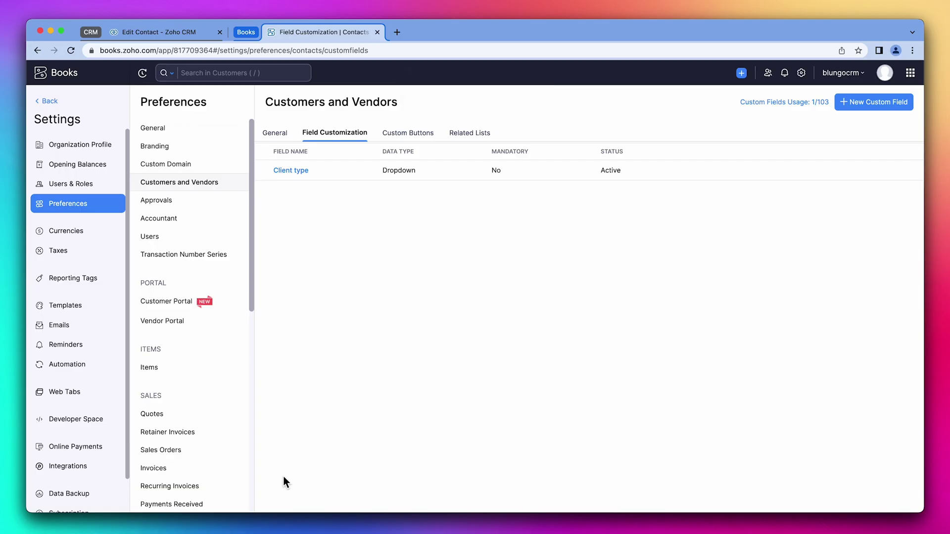
# Step: Connect Zoho CRM under Integrations, linking the Blungo organization
pyautogui.click(98, 473)
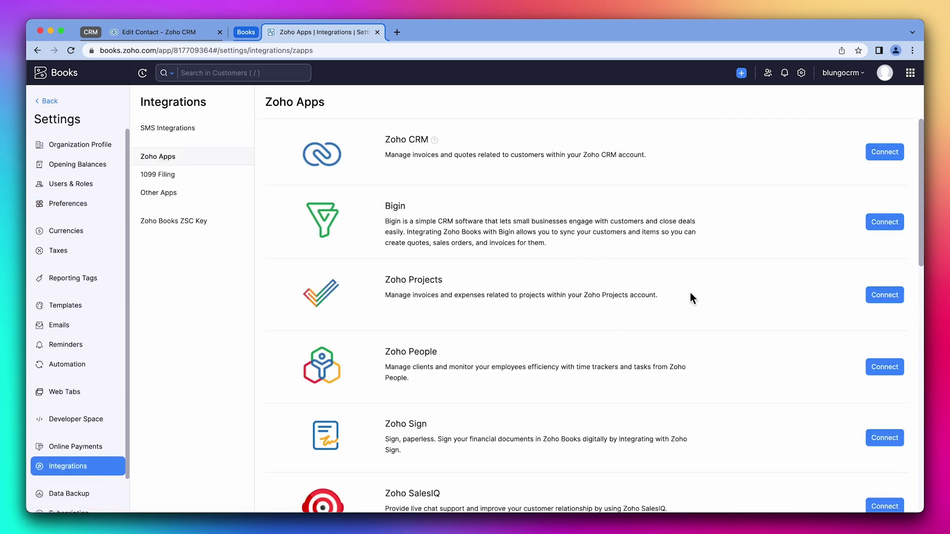
pyautogui.click(881, 159)
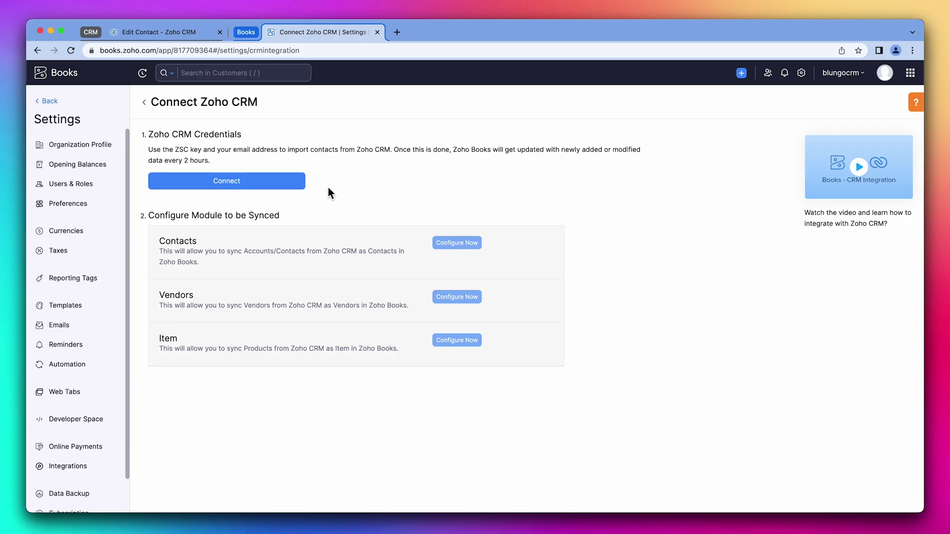
pyautogui.click(280, 183)
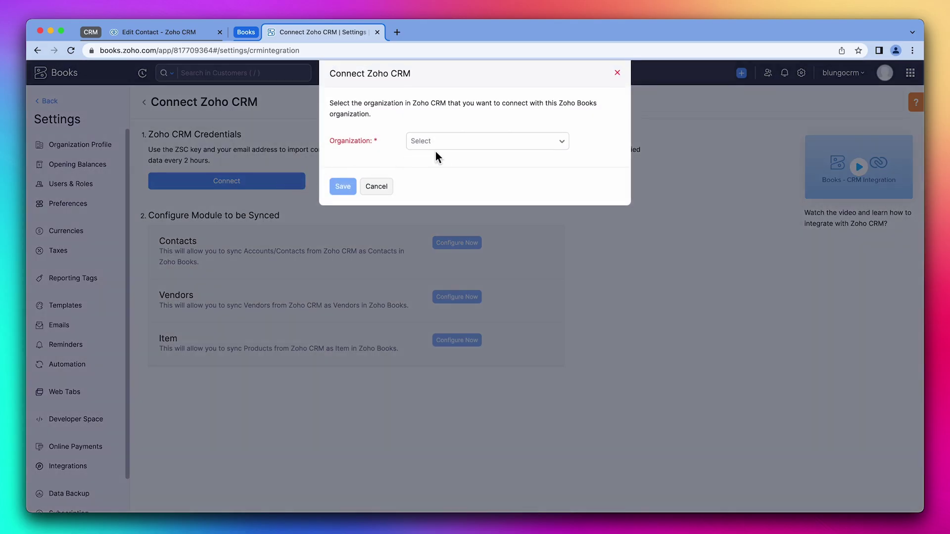
pyautogui.click(451, 152)
pyautogui.click(439, 187)
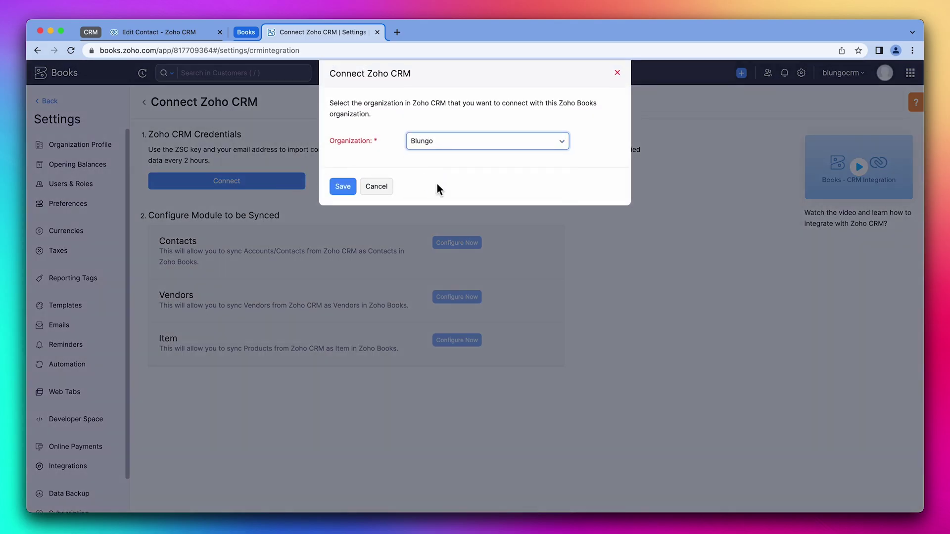
pyautogui.click(352, 193)
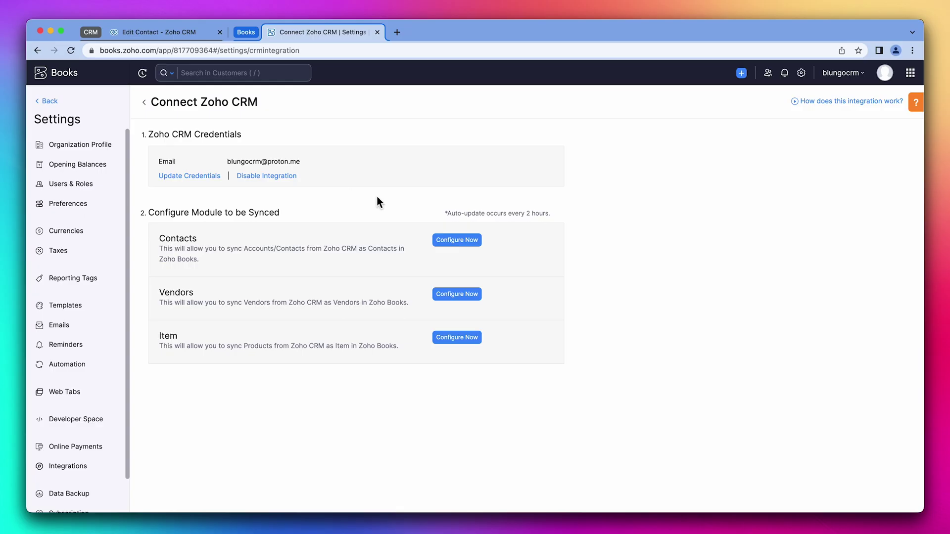
# Step: Set contact sync to Accounts & their Contacts, including unassociated contacts, both ways, skipping duplicates
pyautogui.click(452, 242)
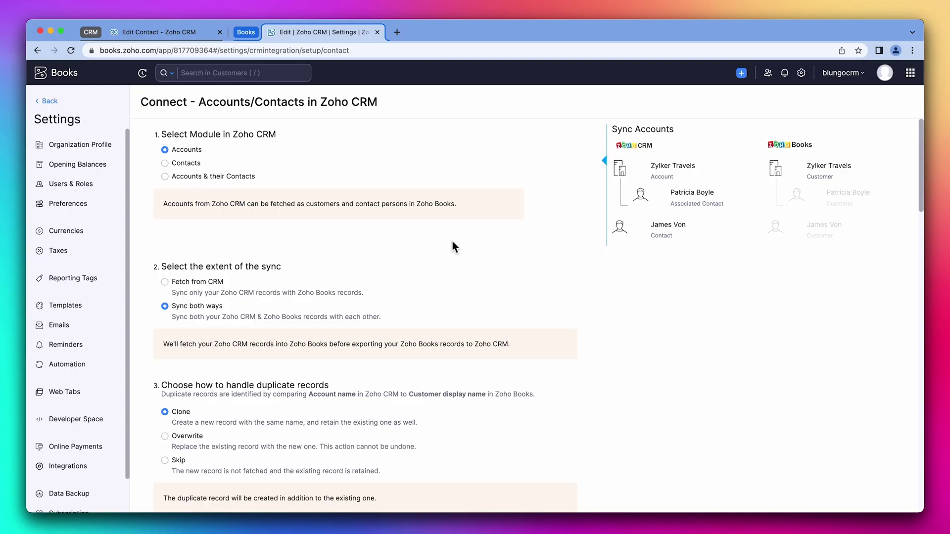
pyautogui.click(216, 183)
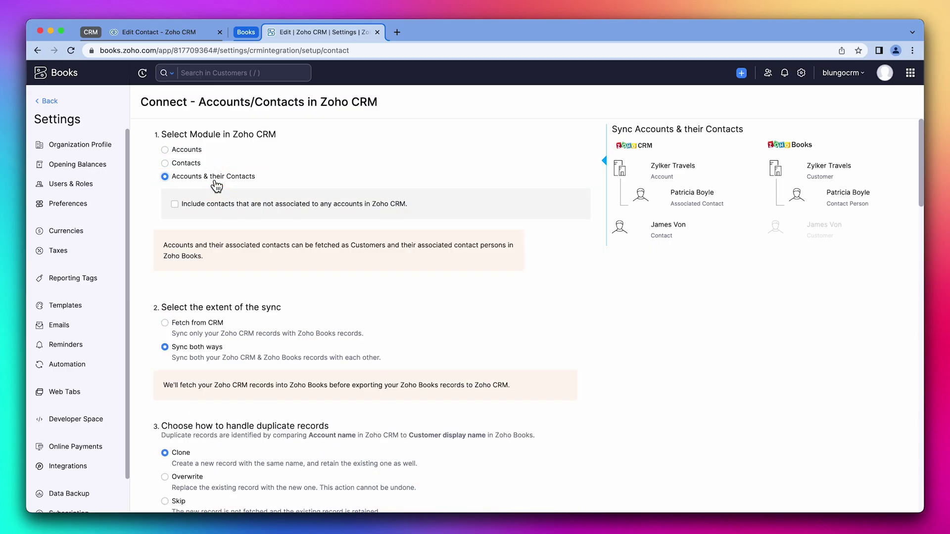
pyautogui.click(175, 204)
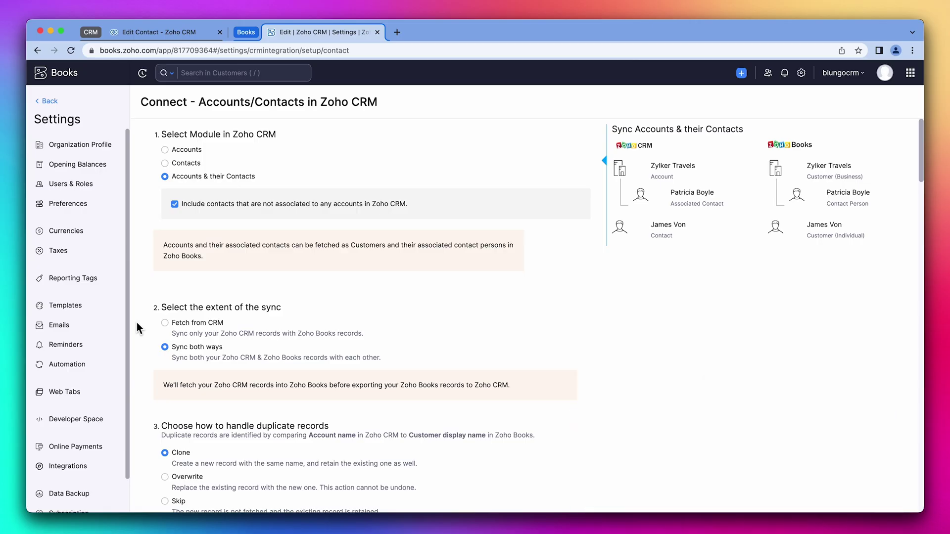
pyautogui.scroll(-3, 136, 322)
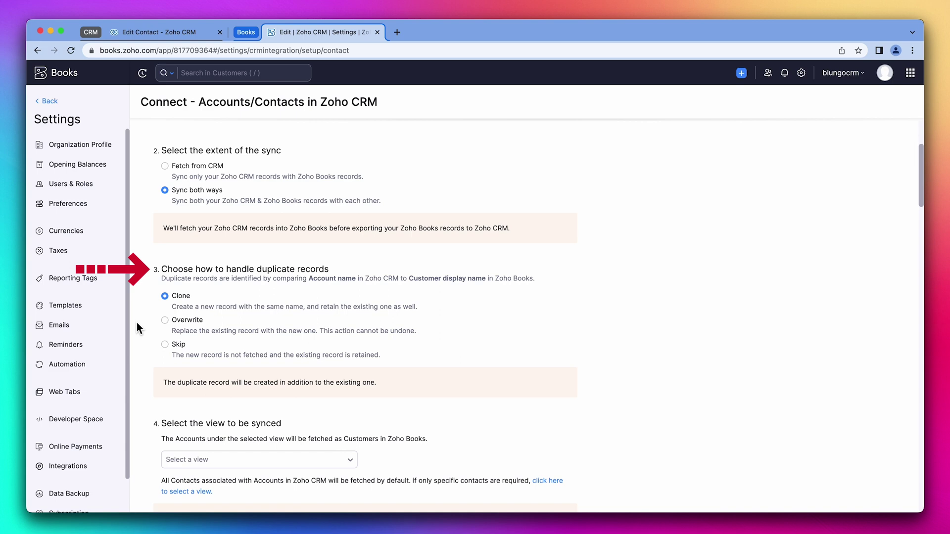
pyautogui.click(164, 345)
pyautogui.scroll(3, 169, 351)
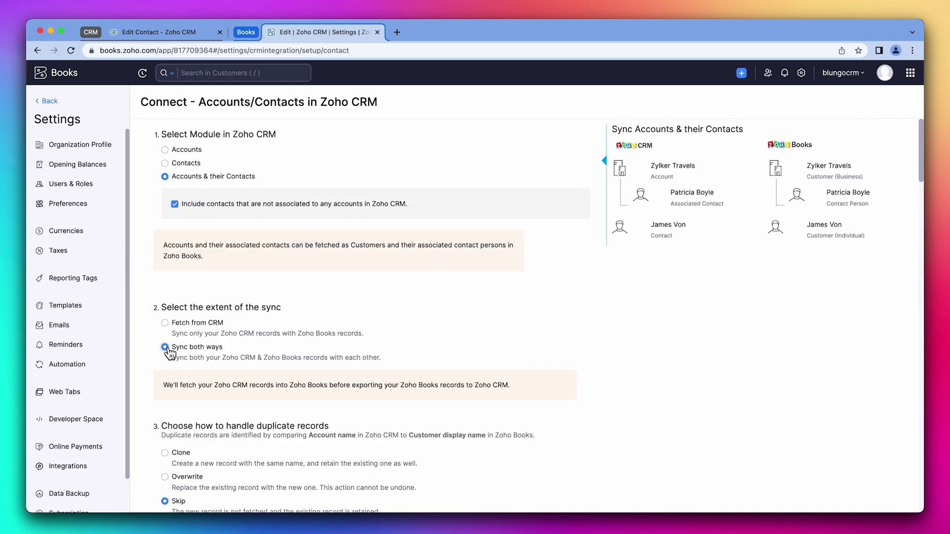
pyautogui.scroll(-5, 149, 360)
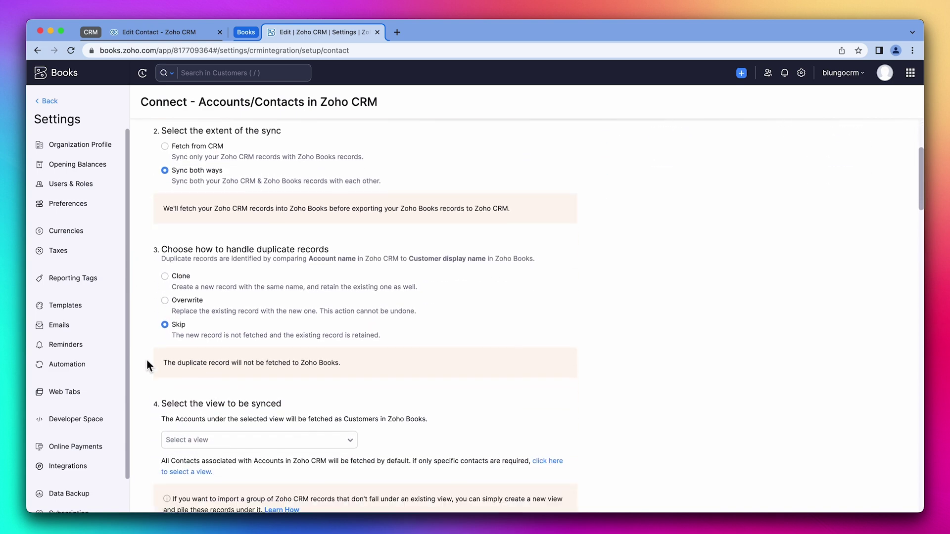
pyautogui.scroll(-1, 147, 361)
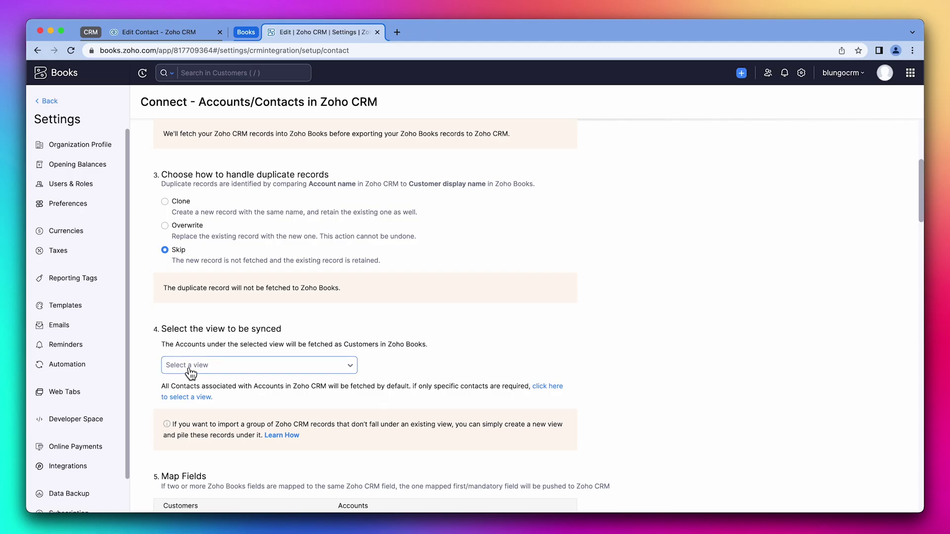
# Step: Select the All Accounts view for customers and the All Contacts view for contact persons
pyautogui.click(214, 371)
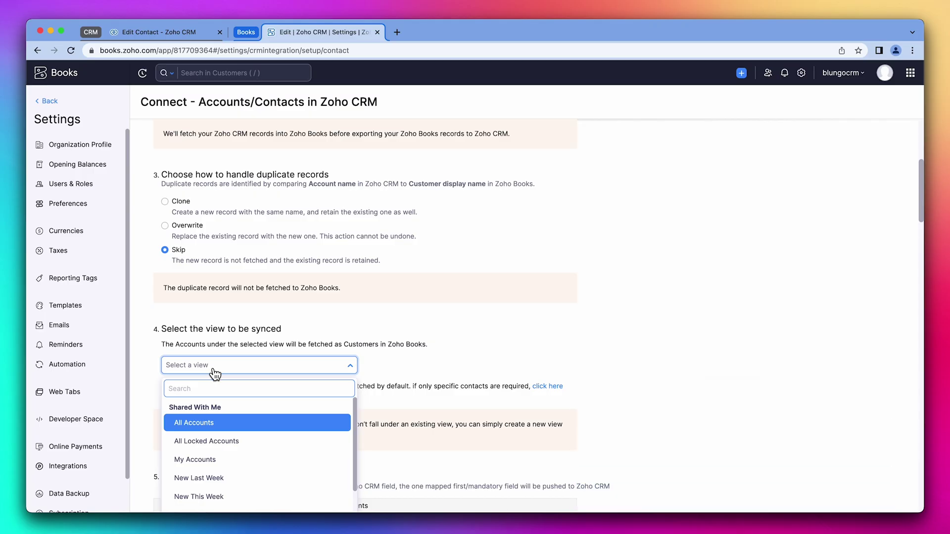
pyautogui.click(220, 422)
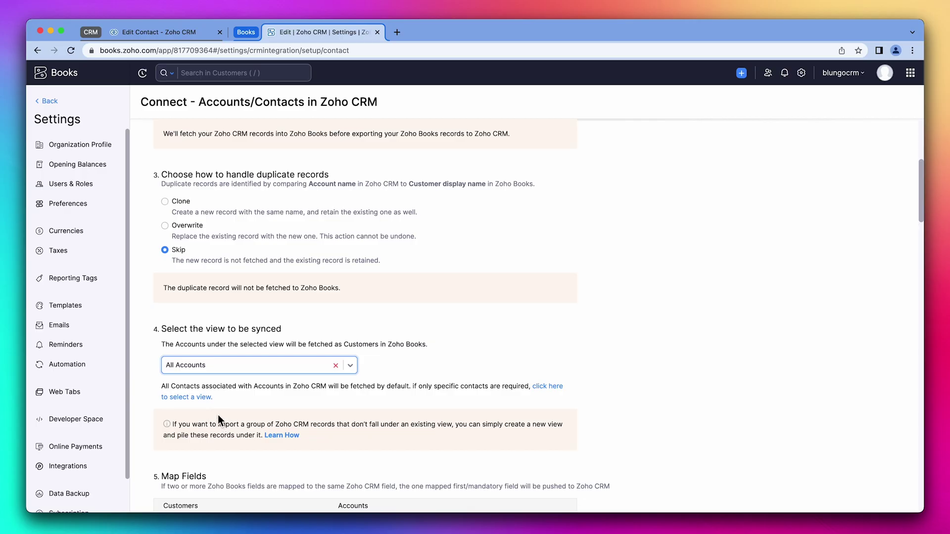
pyautogui.click(204, 397)
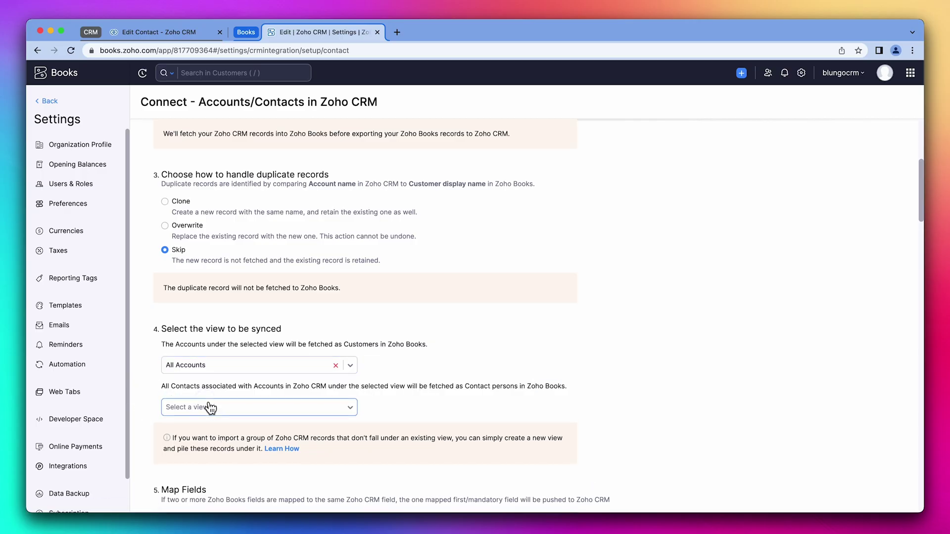
pyautogui.click(224, 404)
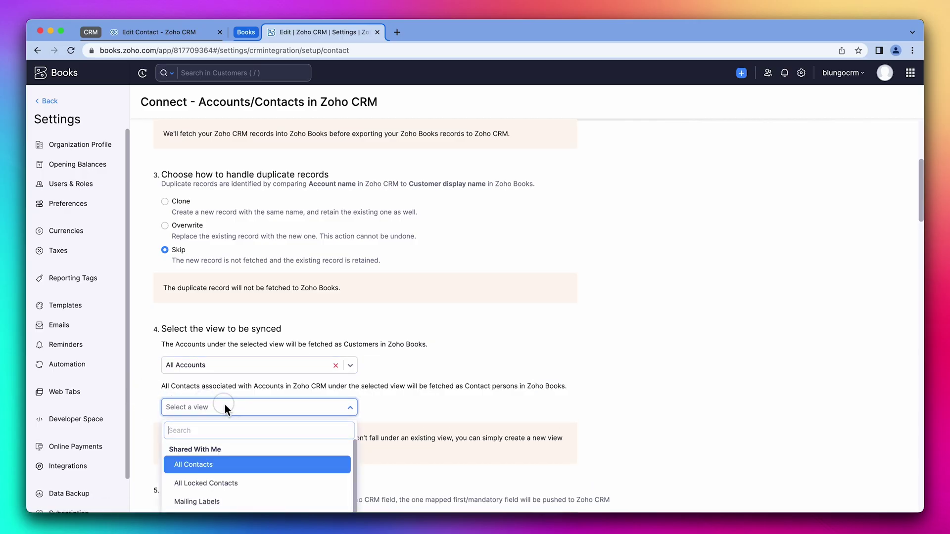
pyautogui.click(221, 467)
# Step: Map the Client type (Custom Field) to the CRM Client type field, searching 'cl'
pyautogui.scroll(-3, 218, 465)
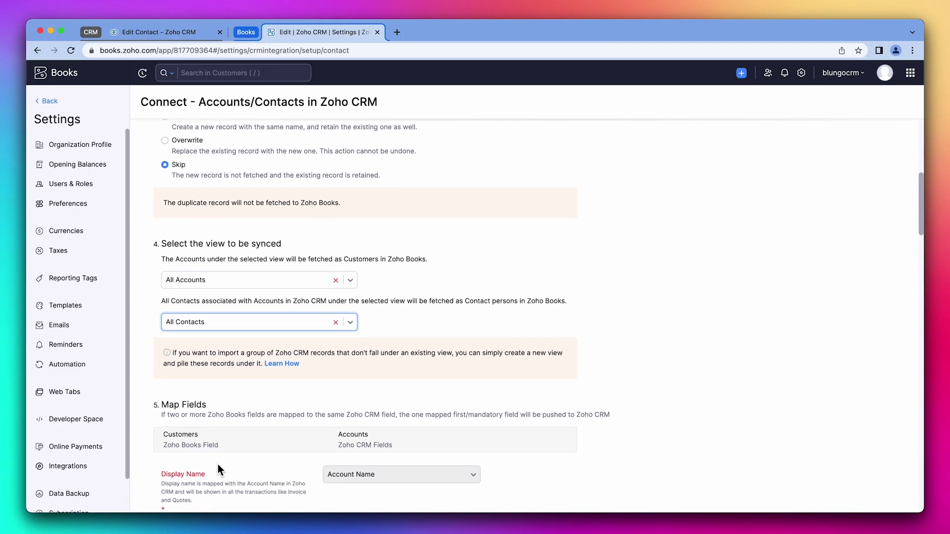
pyautogui.scroll(-5, 219, 466)
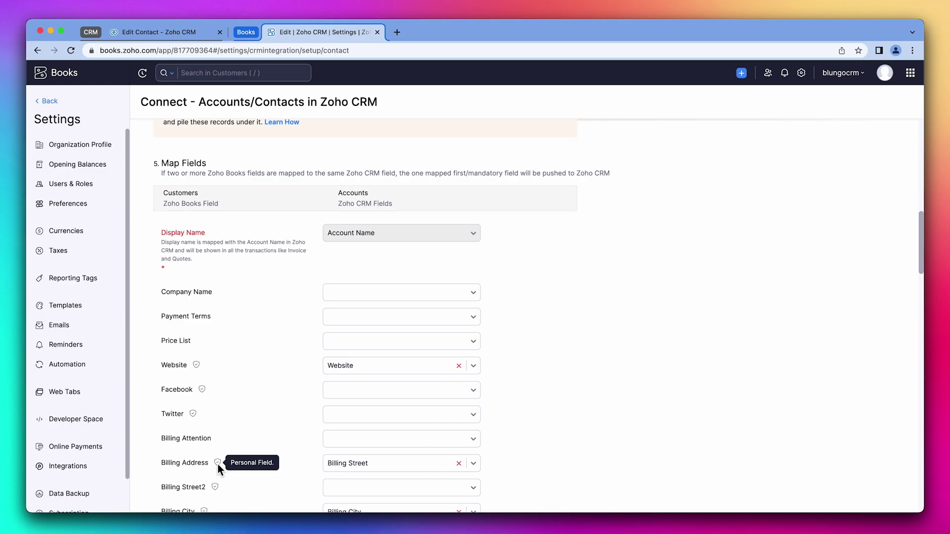
pyautogui.scroll(-3, 235, 473)
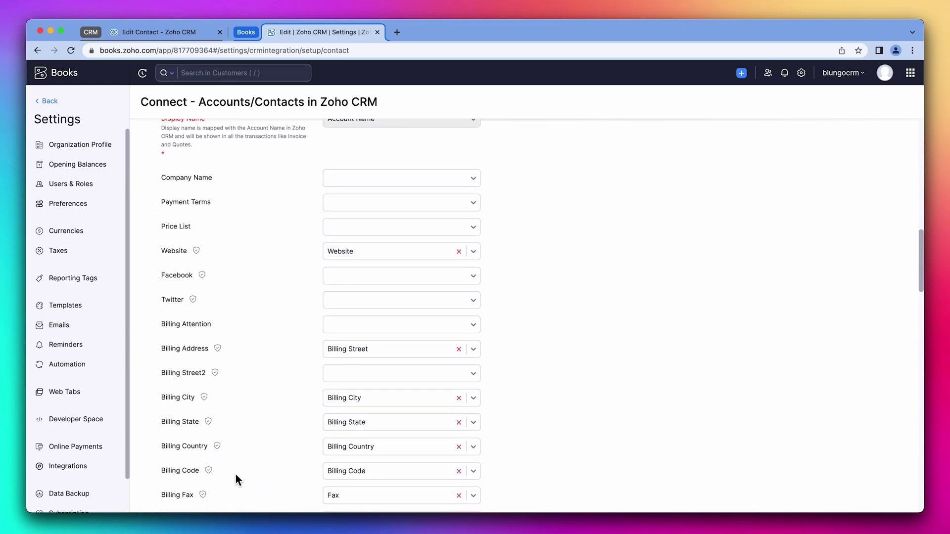
pyautogui.scroll(-8, 235, 474)
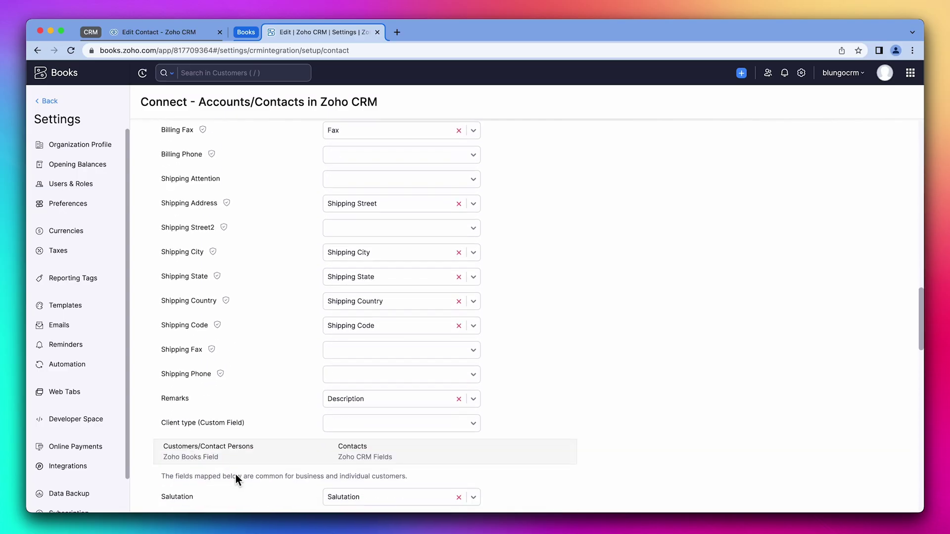
pyautogui.scroll(-2, 235, 474)
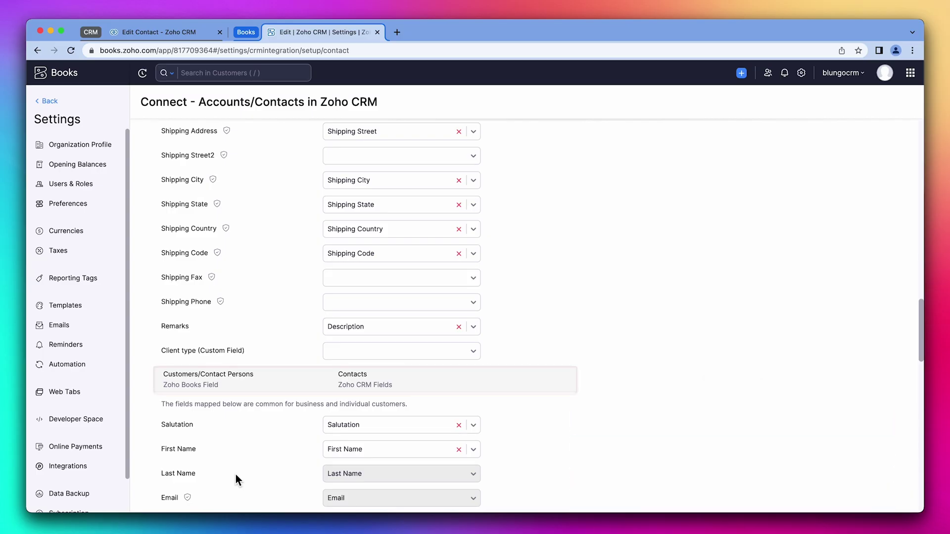
pyautogui.scroll(-5, 236, 474)
pyautogui.scroll(-10, 236, 476)
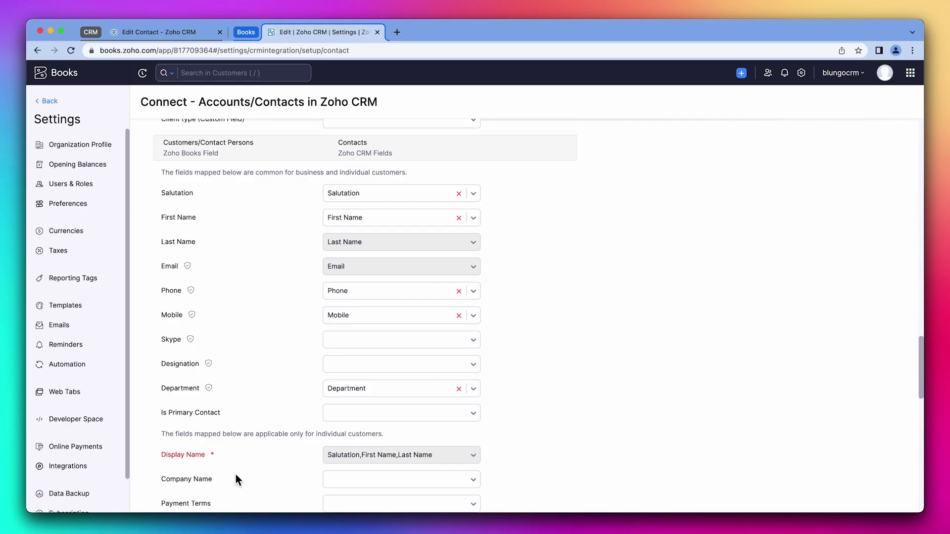
pyautogui.scroll(-10, 236, 478)
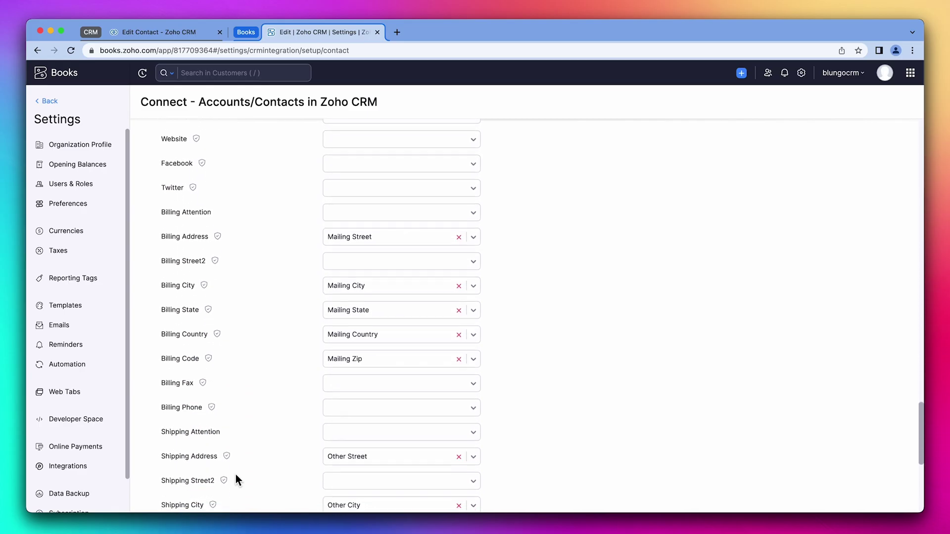
pyautogui.scroll(-1, 236, 474)
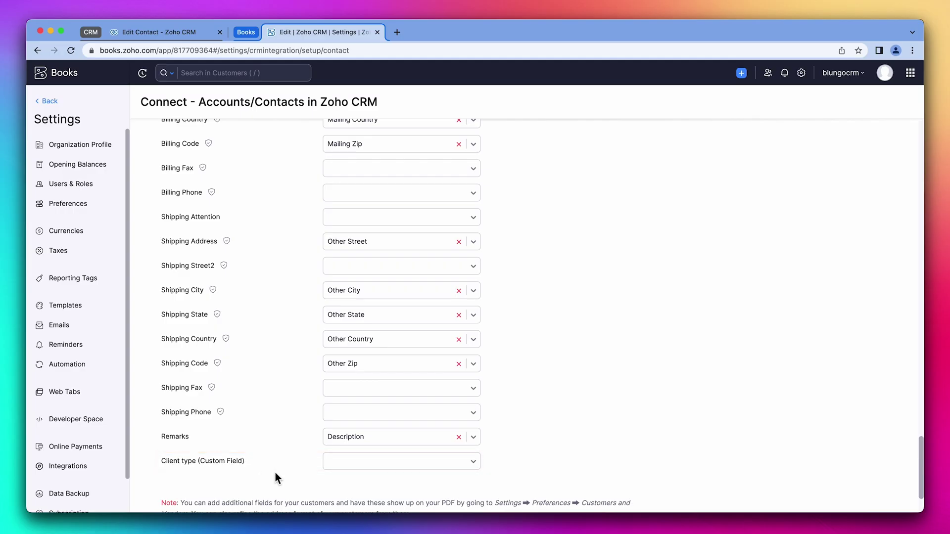
pyautogui.click(360, 465)
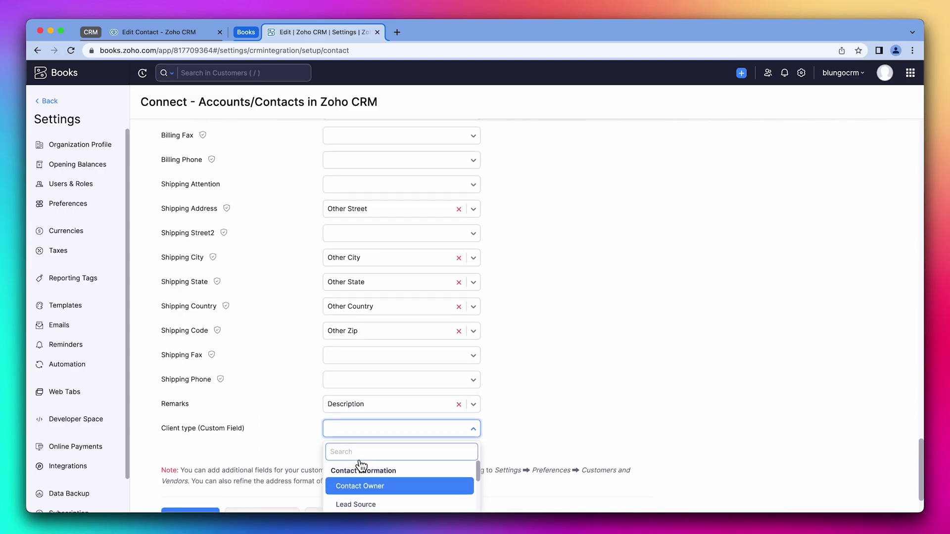
pyautogui.write('cl')
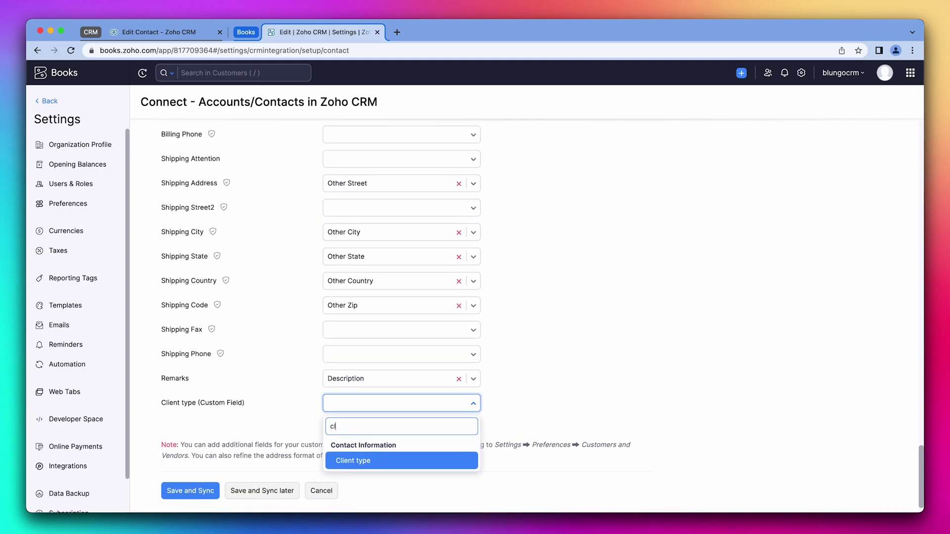
pyautogui.click(366, 467)
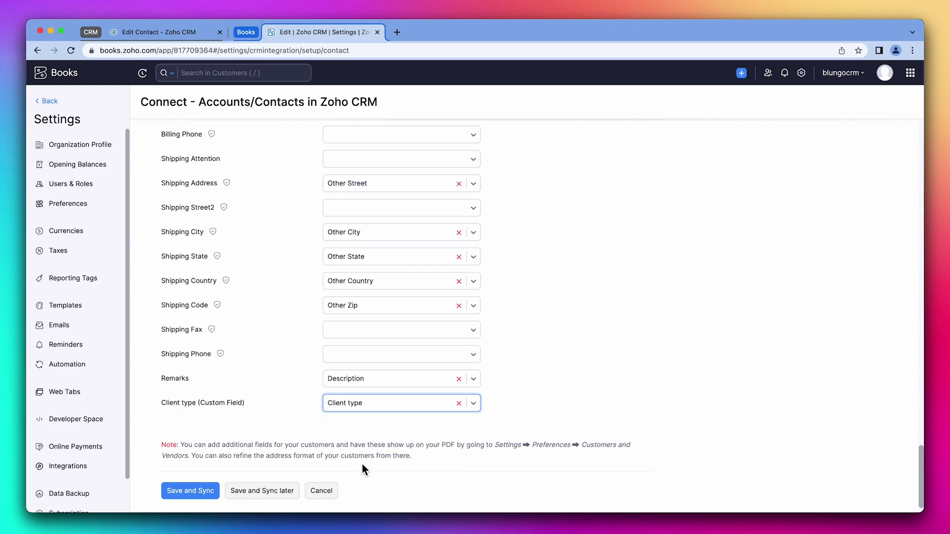
# Step: Save the Accounts/Contacts mapping and start the sync with Save and Sync
pyautogui.click(201, 493)
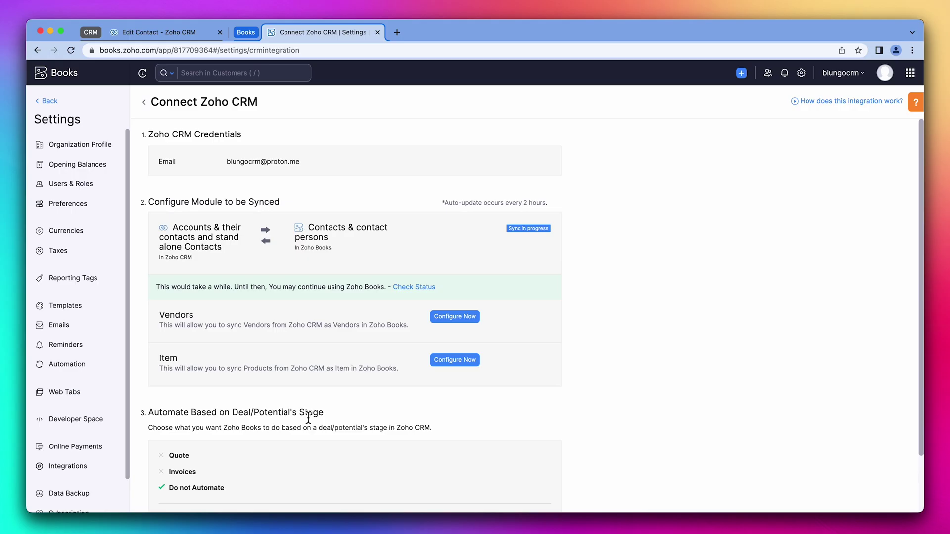
# Step: Set up Vendors sync skipping duplicates with the All Vendors view, then save and sync
pyautogui.click(450, 318)
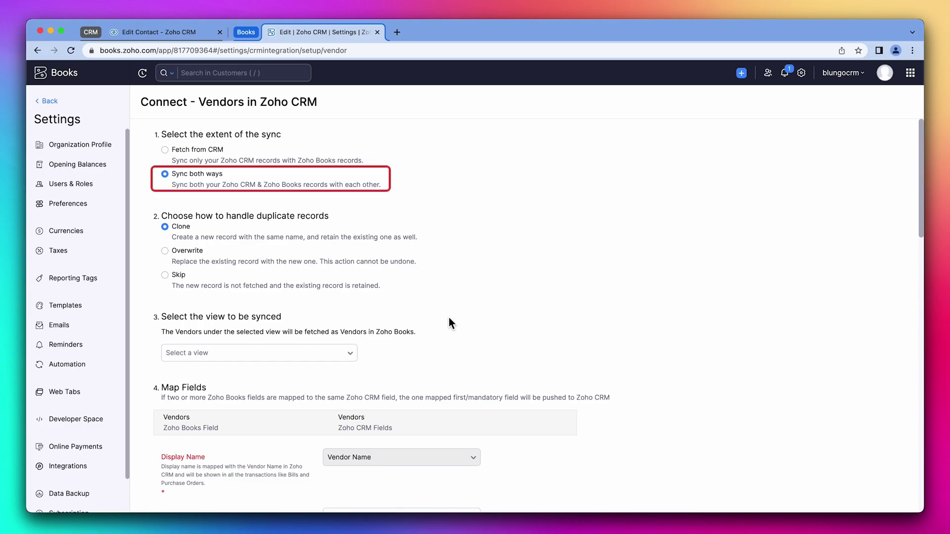
pyautogui.click(165, 275)
pyautogui.click(229, 355)
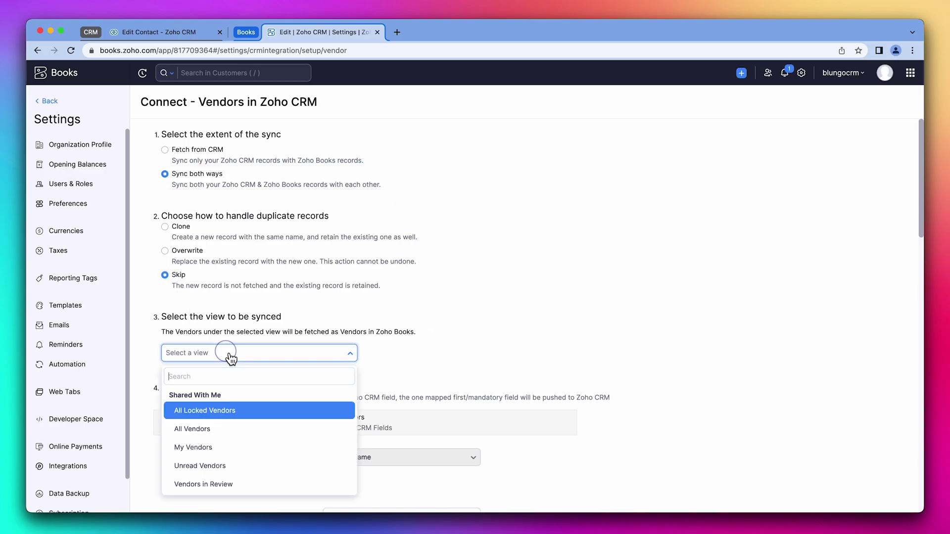
pyautogui.click(215, 428)
pyautogui.scroll(-5, 212, 430)
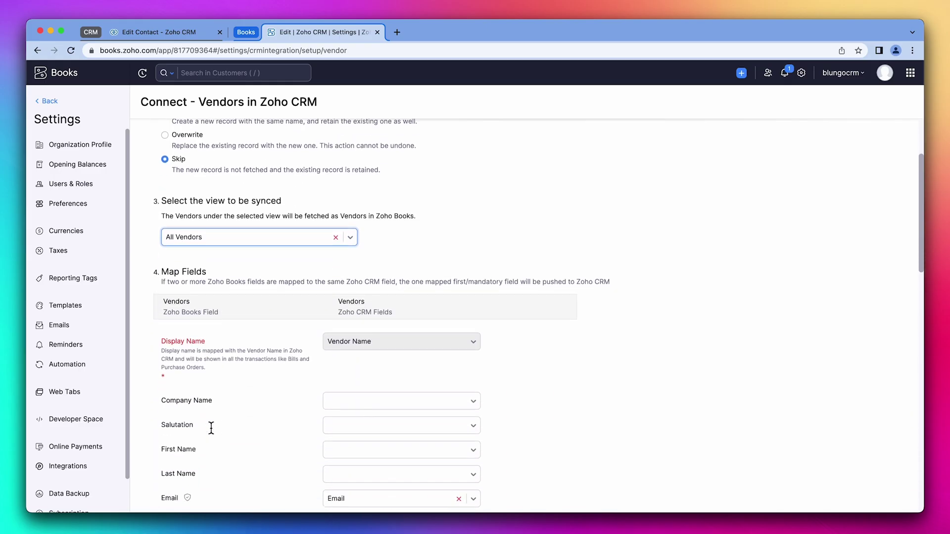
pyautogui.scroll(-12, 213, 432)
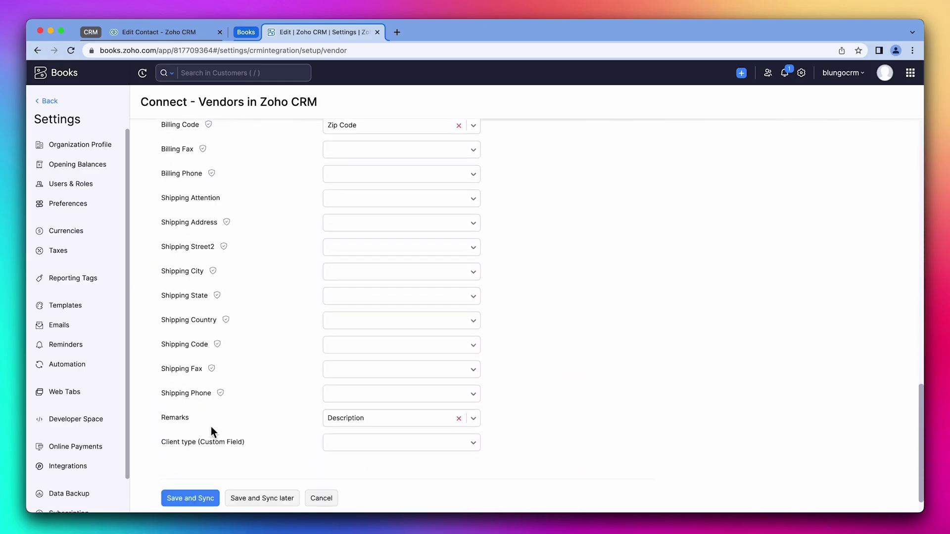
pyautogui.click(208, 465)
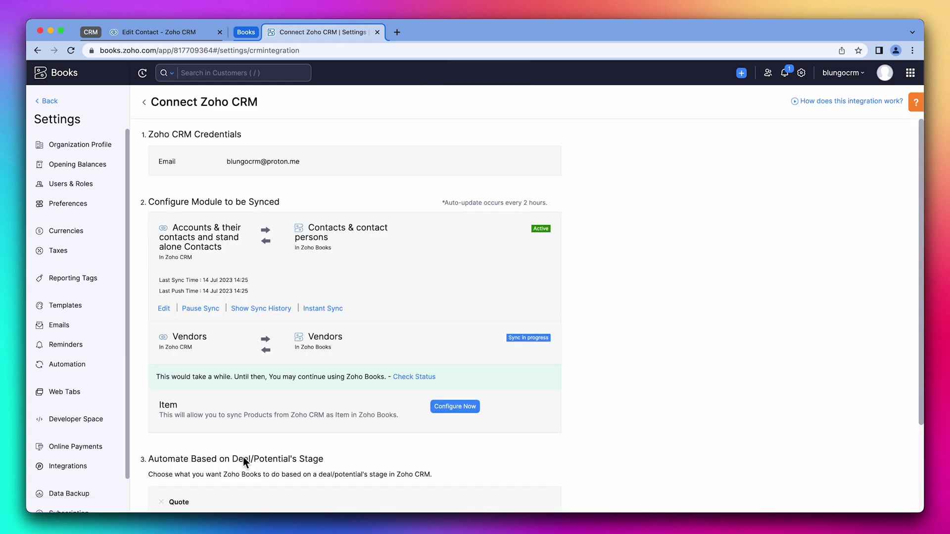
# Step: Set up Products-to-Item sync skipping duplicates, then save and sync
pyautogui.click(452, 409)
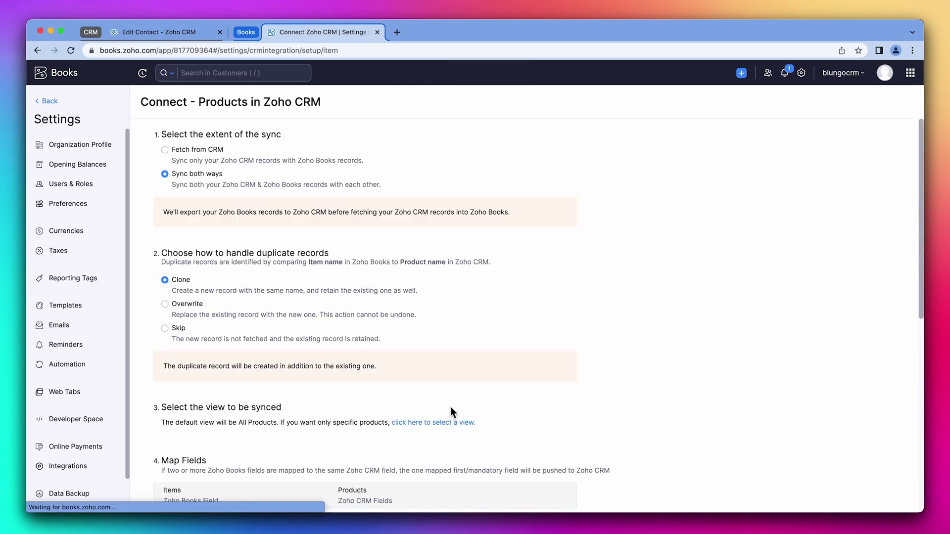
pyautogui.click(166, 329)
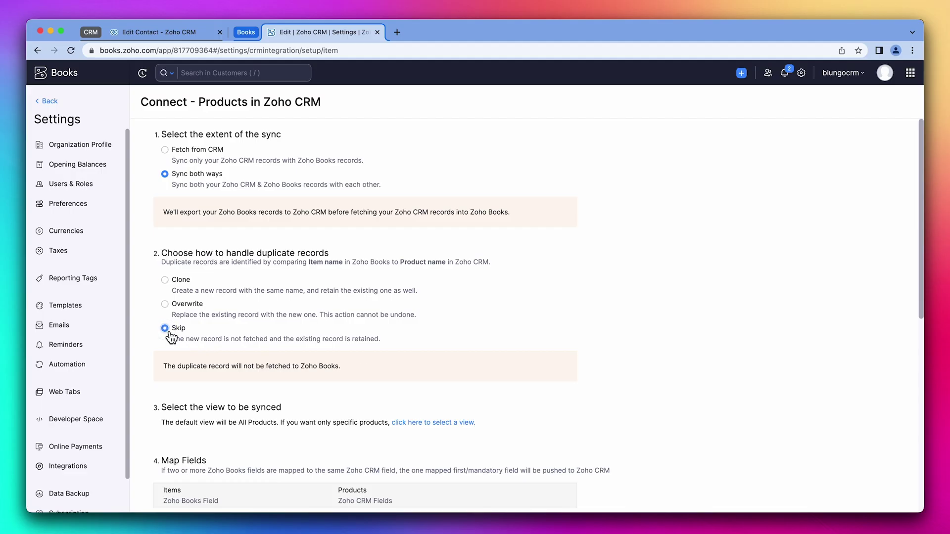
pyautogui.scroll(-8, 168, 330)
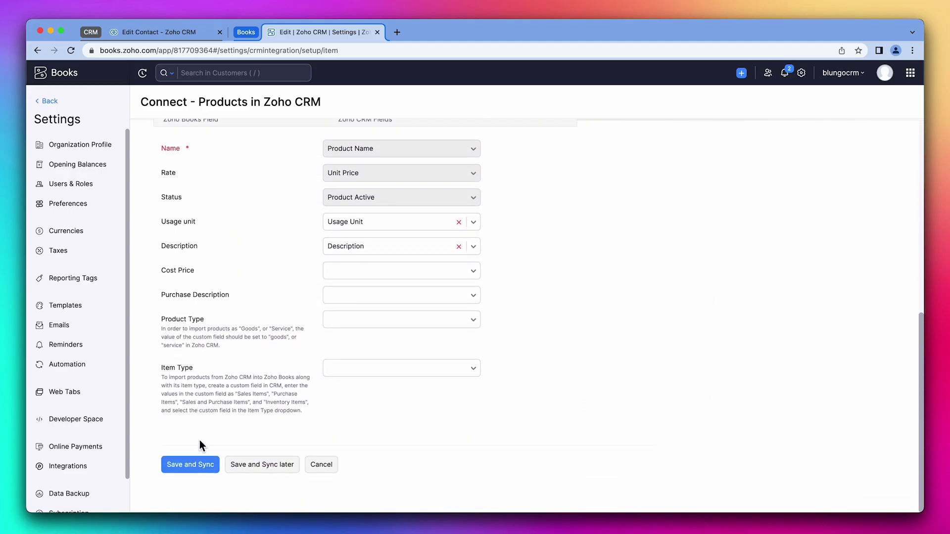
pyautogui.click(201, 464)
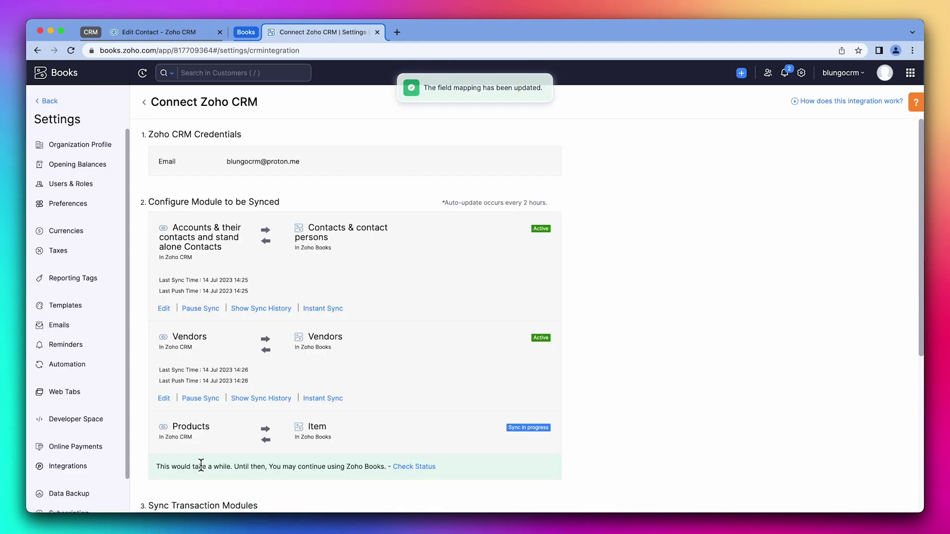
# Step: Enable the Invoice, Quote, Sales Order and Purchase Order modules in CRM and verify their status
pyautogui.scroll(-5, 201, 465)
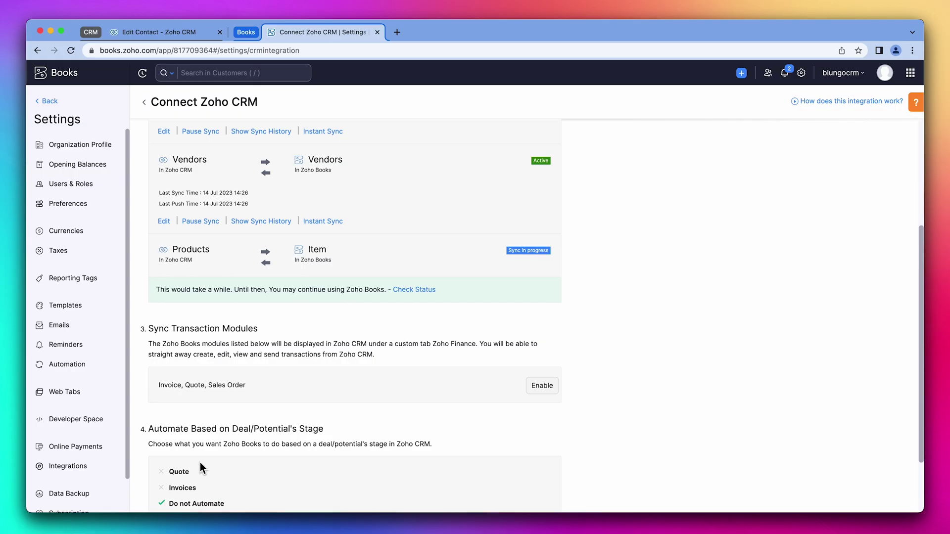
pyautogui.click(544, 391)
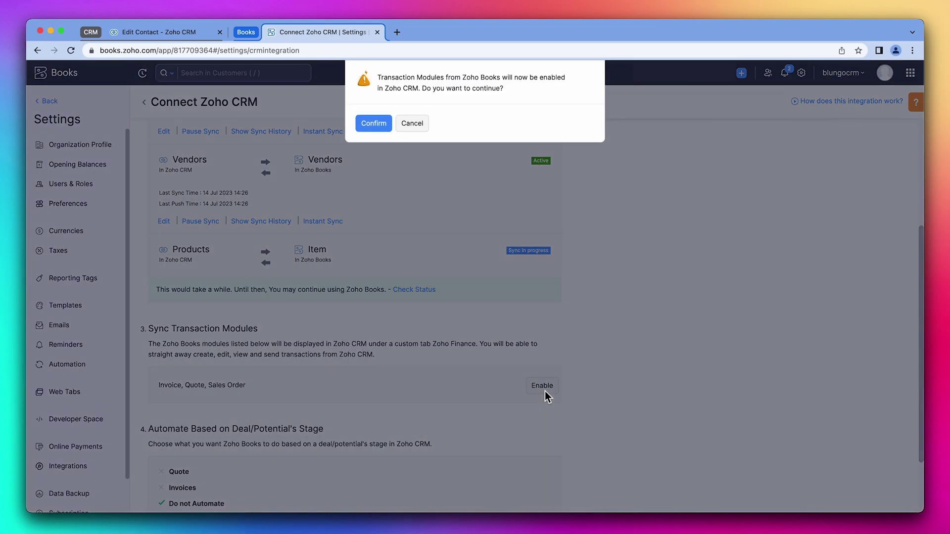
pyautogui.click(372, 128)
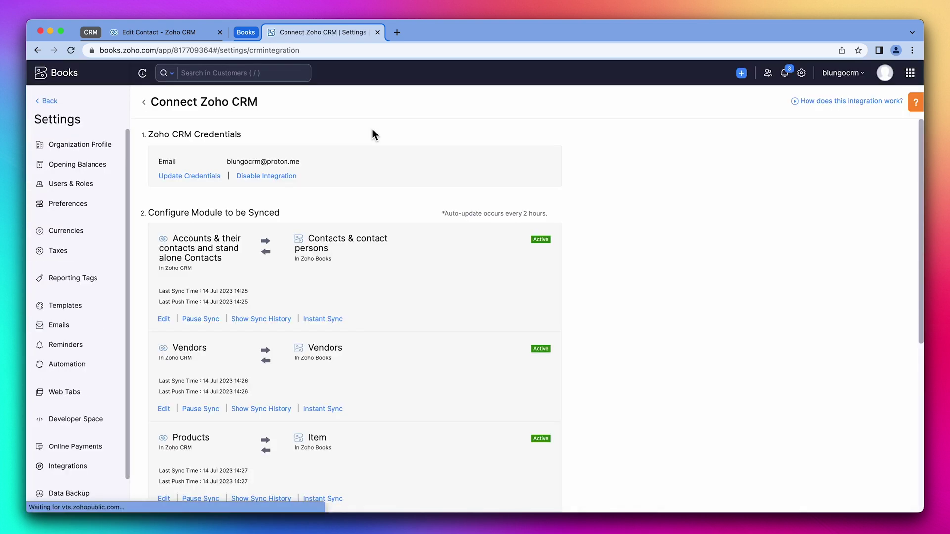
pyautogui.scroll(-5, 372, 135)
pyautogui.scroll(-1, 372, 134)
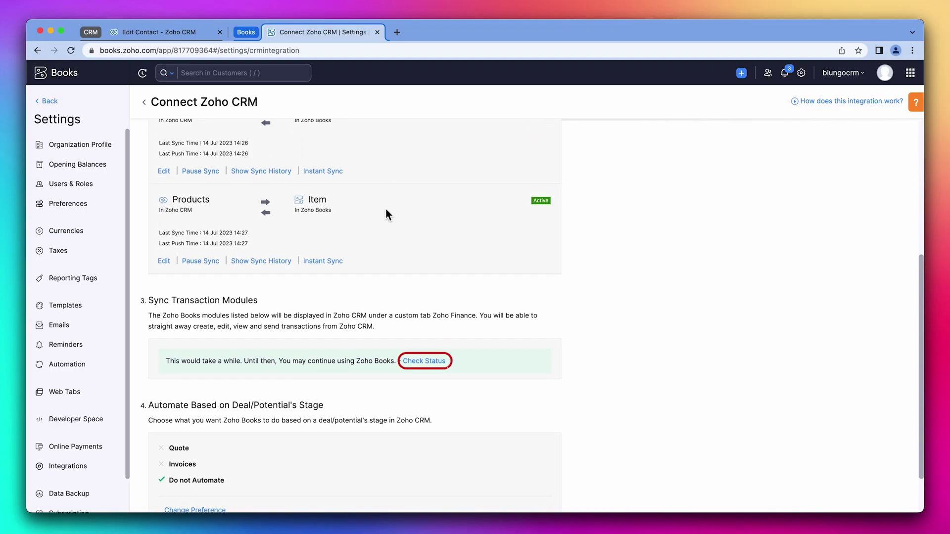
pyautogui.click(420, 361)
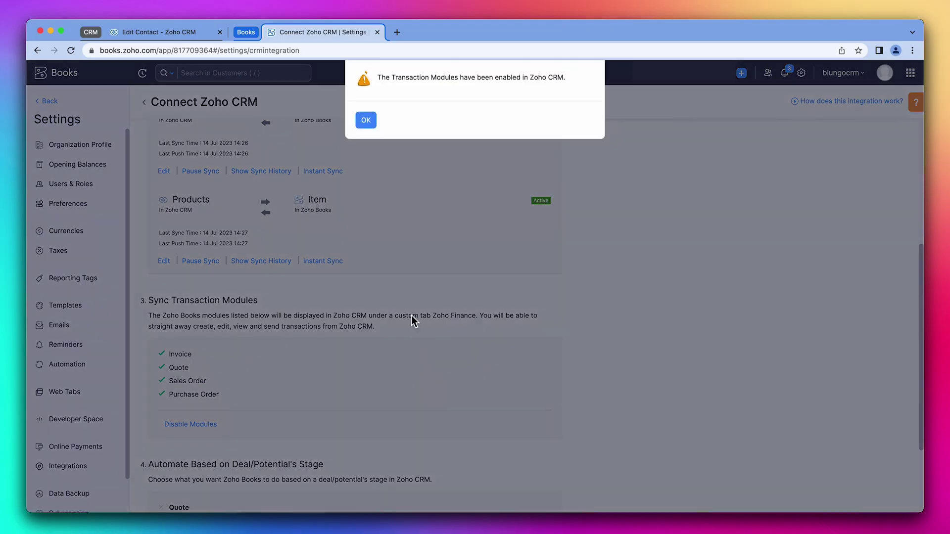
pyautogui.click(366, 121)
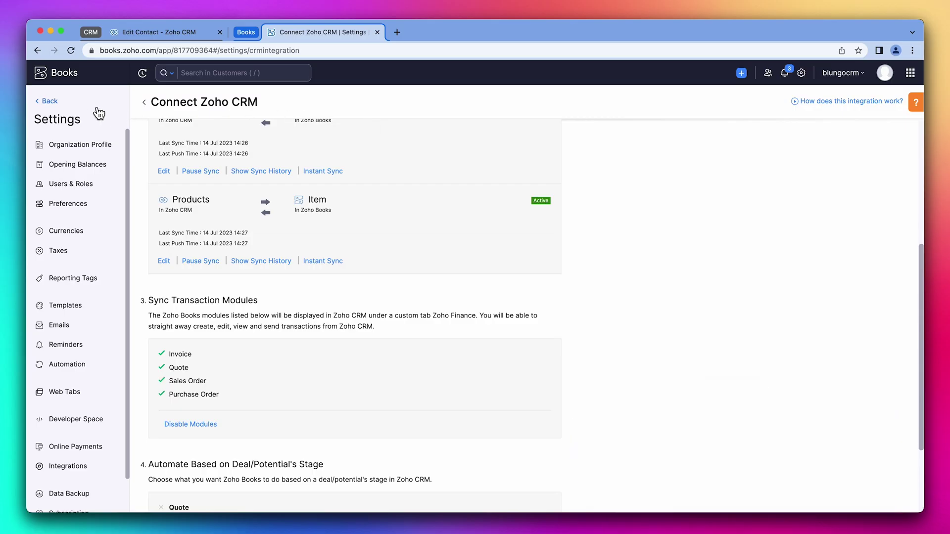
# Step: Create a new invoice billed to the sample customer
pyautogui.click(54, 102)
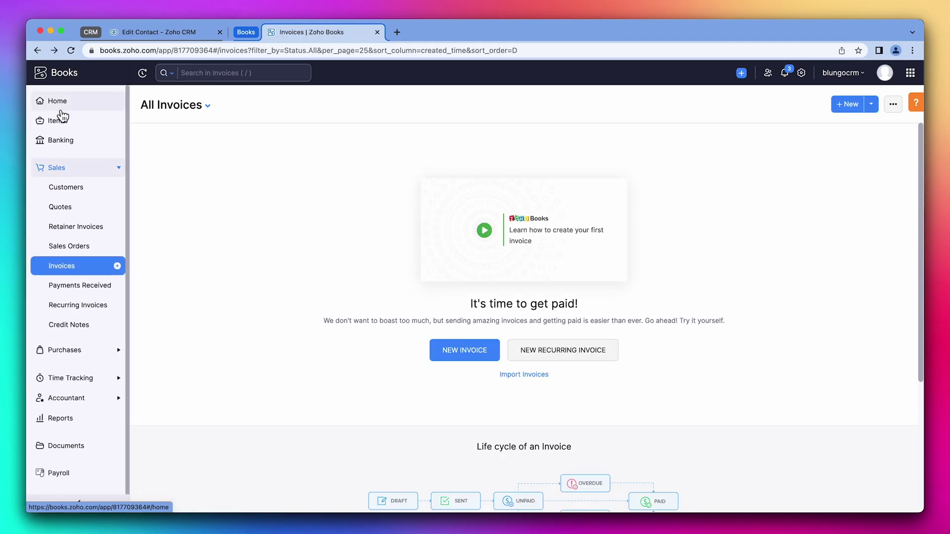
pyautogui.click(117, 266)
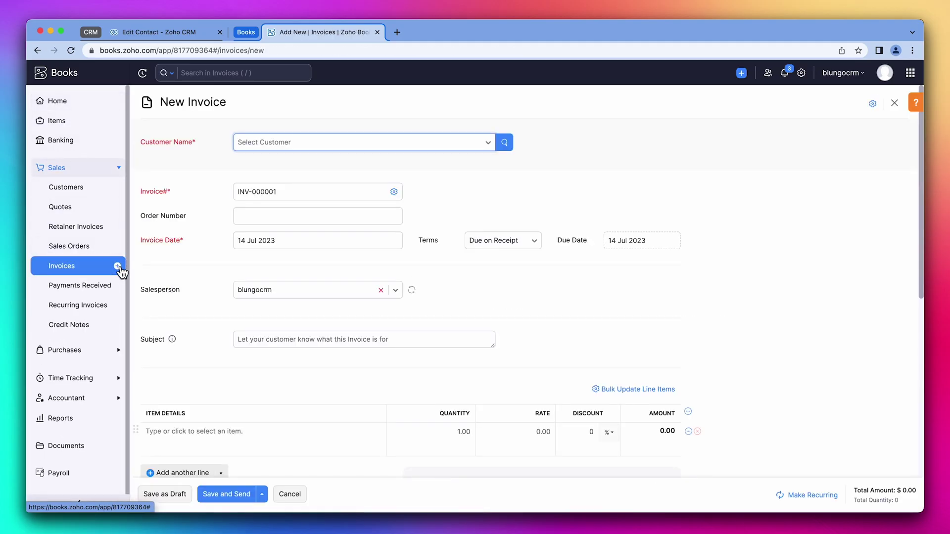
pyautogui.click(320, 146)
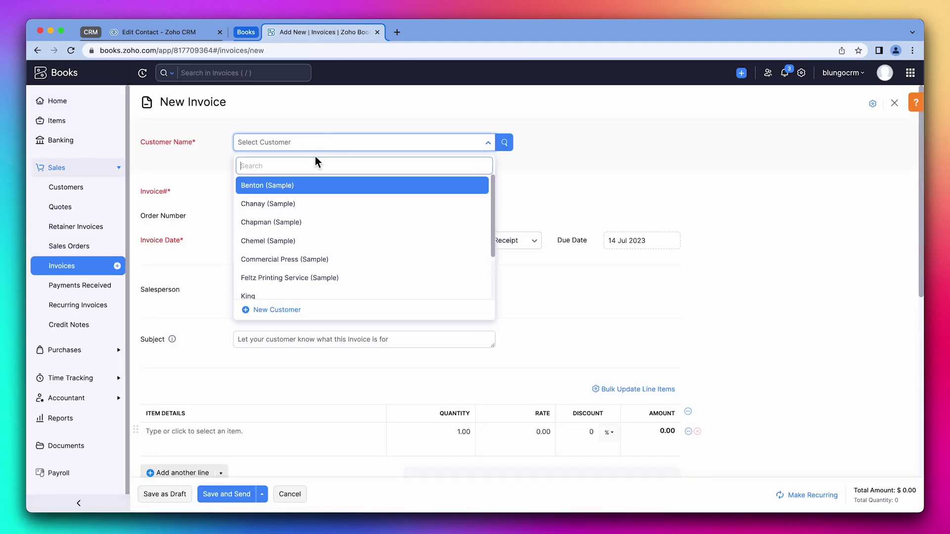
pyautogui.click(305, 205)
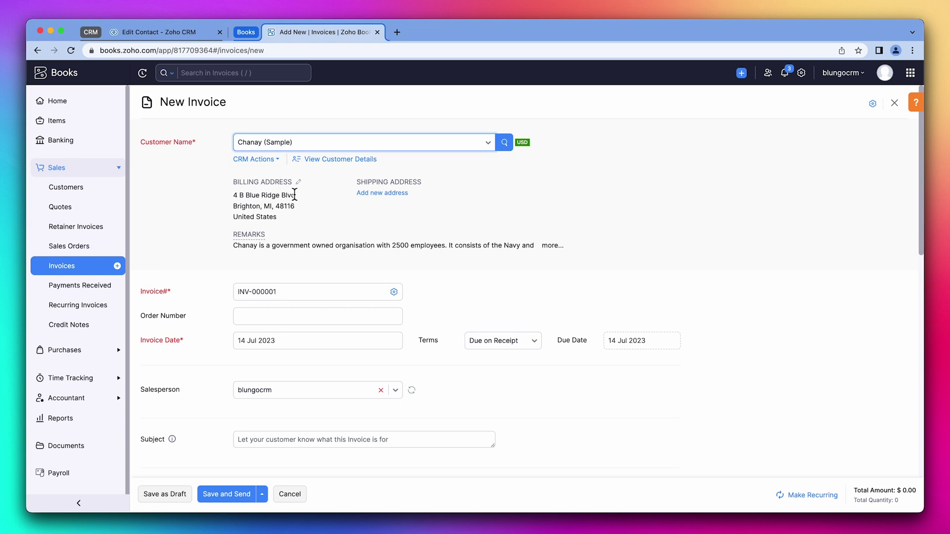
# Step: Associate the customer's CRM potential with the invoice via CRM Actions > Link Potential
pyautogui.click(276, 166)
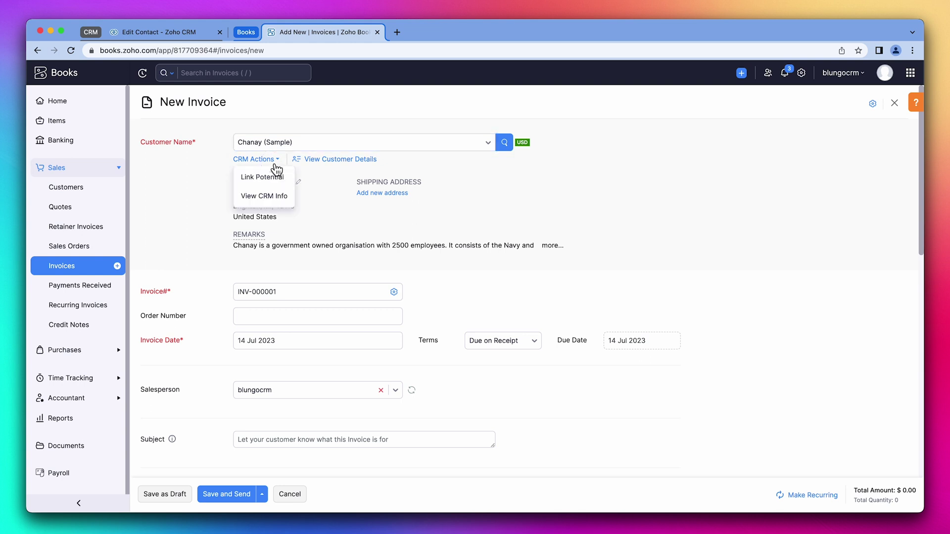
pyautogui.click(273, 175)
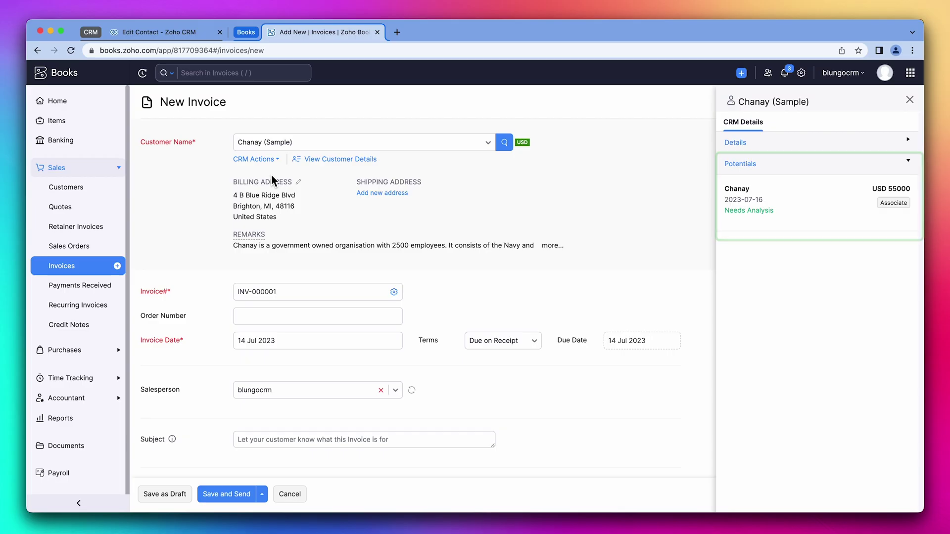
pyautogui.click(885, 204)
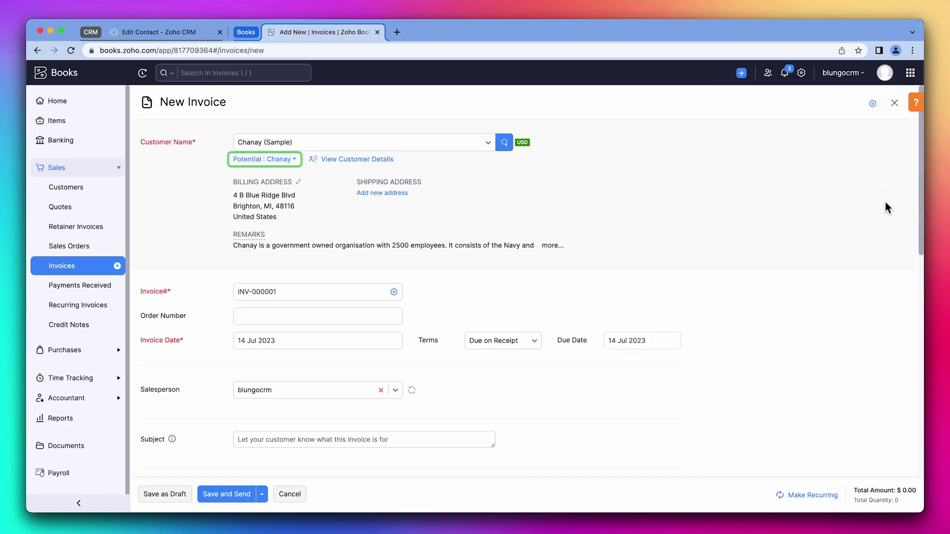
pyautogui.scroll(-5, 886, 203)
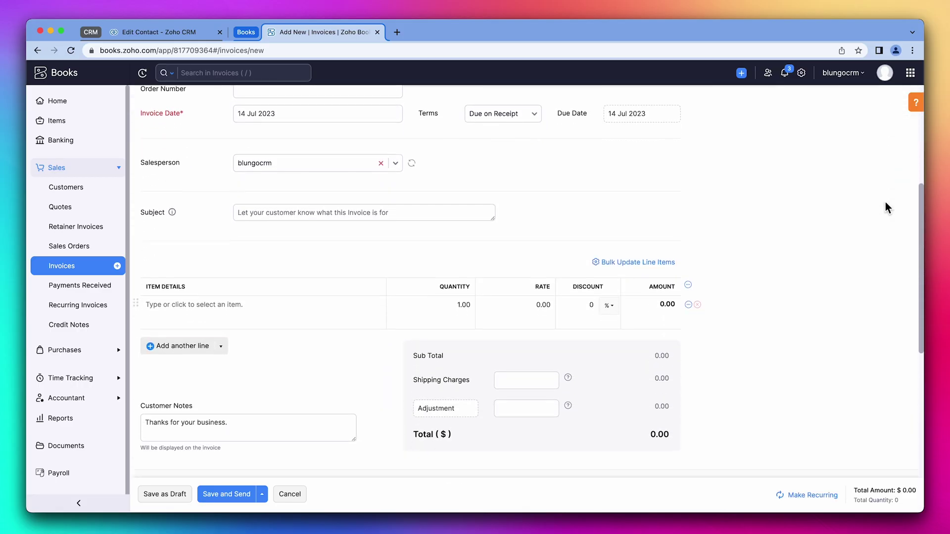
# Step: Add a Consulting line item at a rate of 1,000 to the invoice
pyautogui.click(354, 289)
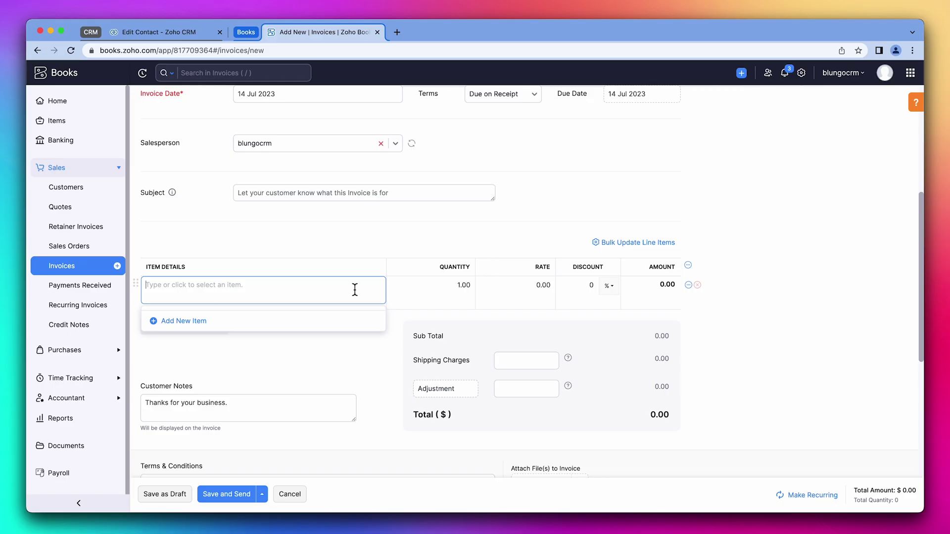
pyautogui.write('Consulting')
pyautogui.press('Tab')
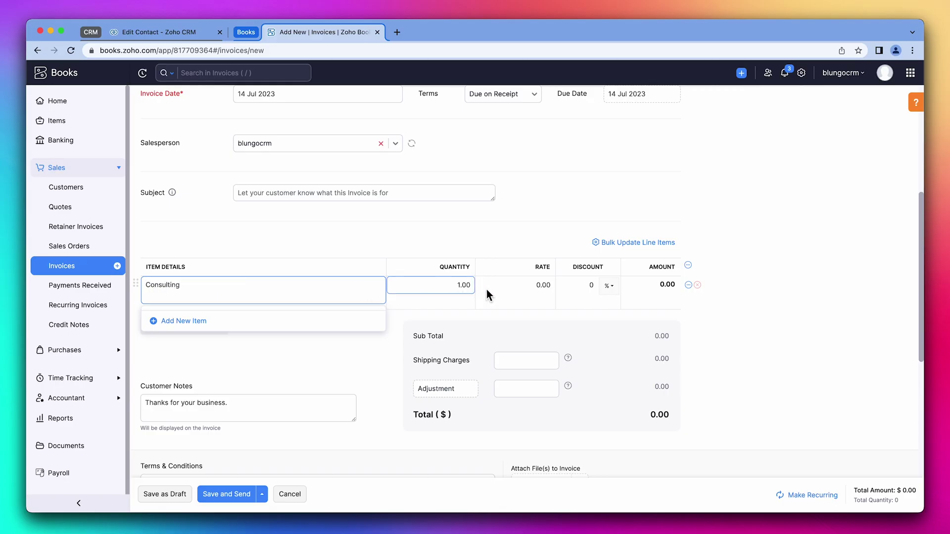
pyautogui.click(539, 286)
pyautogui.write('100')
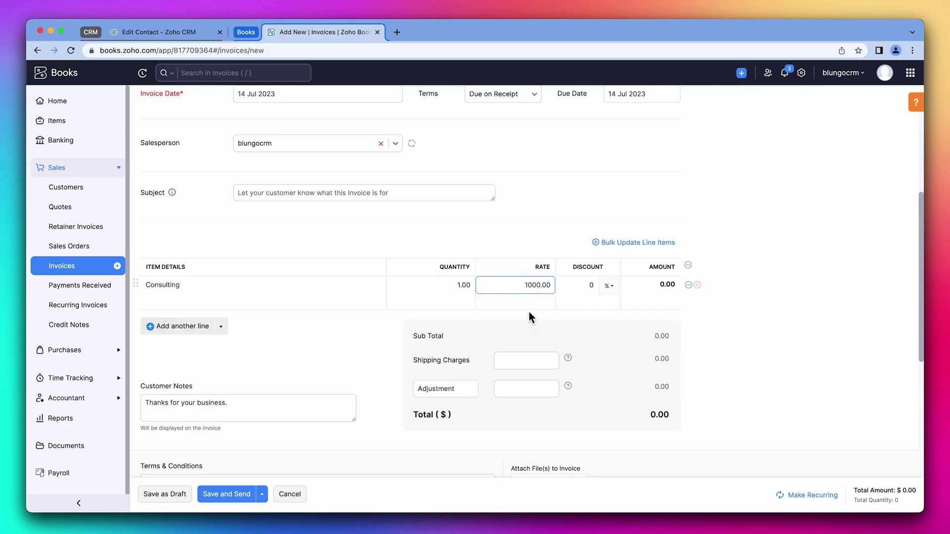
pyautogui.click(522, 329)
# Step: Save invoice INV-000001 and email it to the sample customer
pyautogui.scroll(-3, 521, 330)
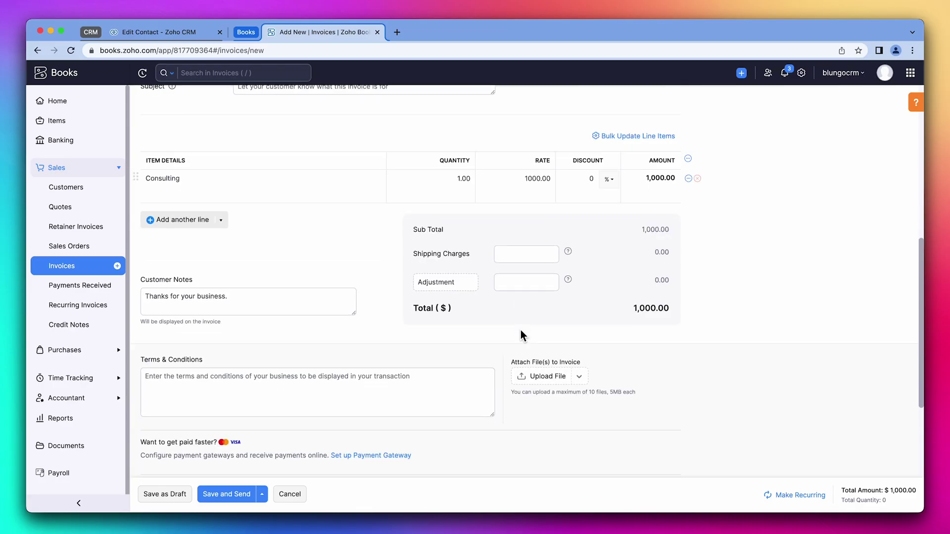
pyautogui.scroll(-5, 520, 330)
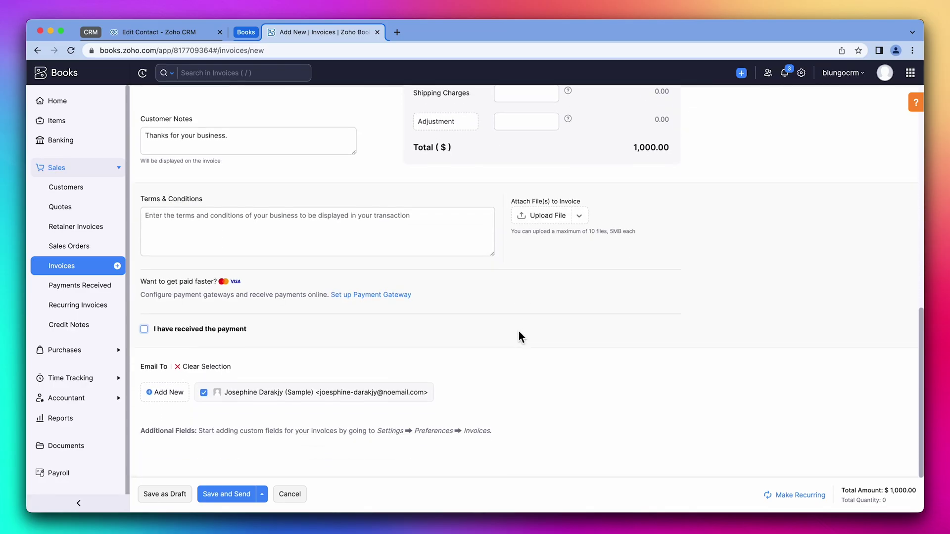
pyautogui.click(242, 495)
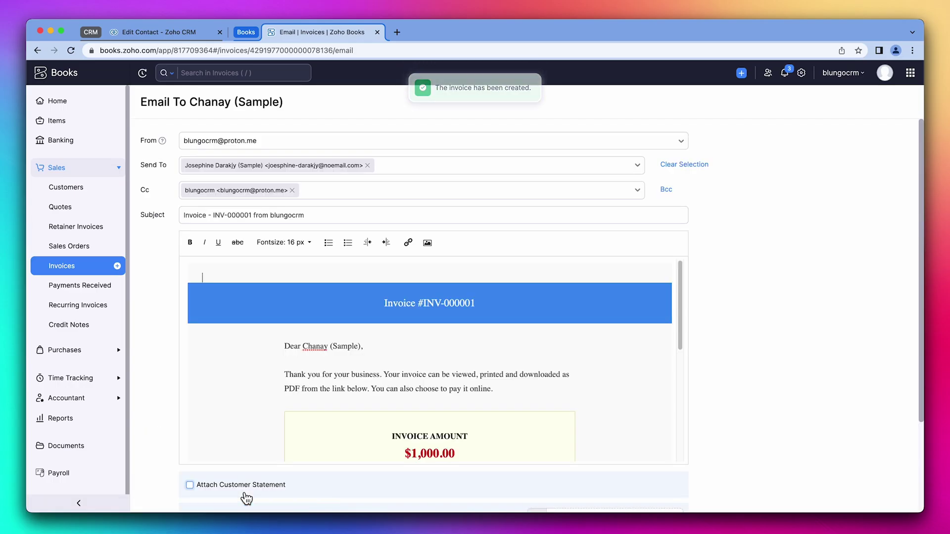
pyautogui.scroll(-3, 177, 451)
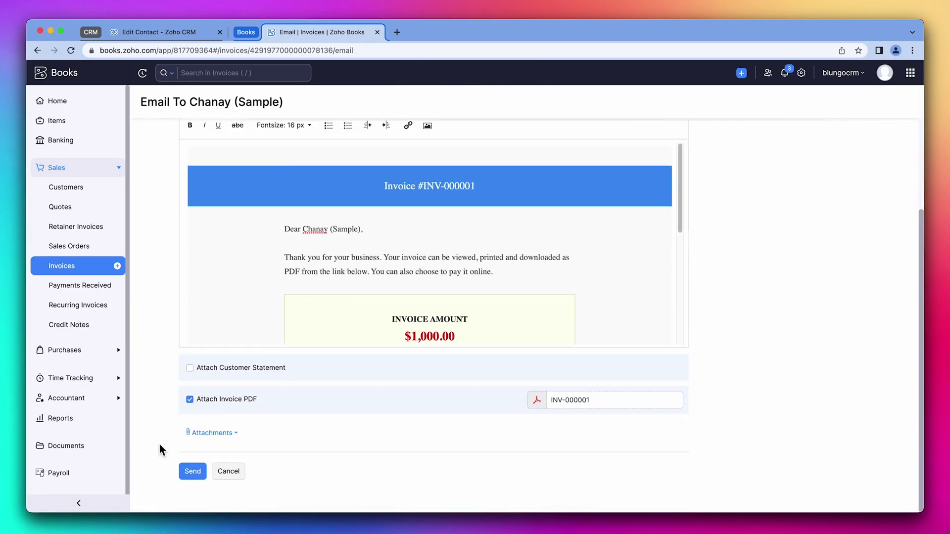
pyautogui.click(190, 471)
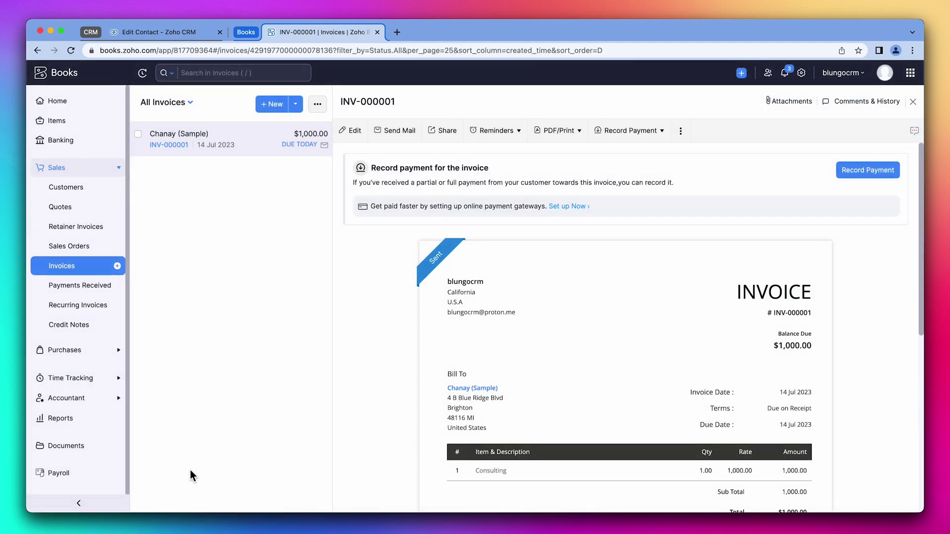
# Step: In CRM, discard the contact edit and view the Chanay deal's Zoho Finance records
pyautogui.click(170, 36)
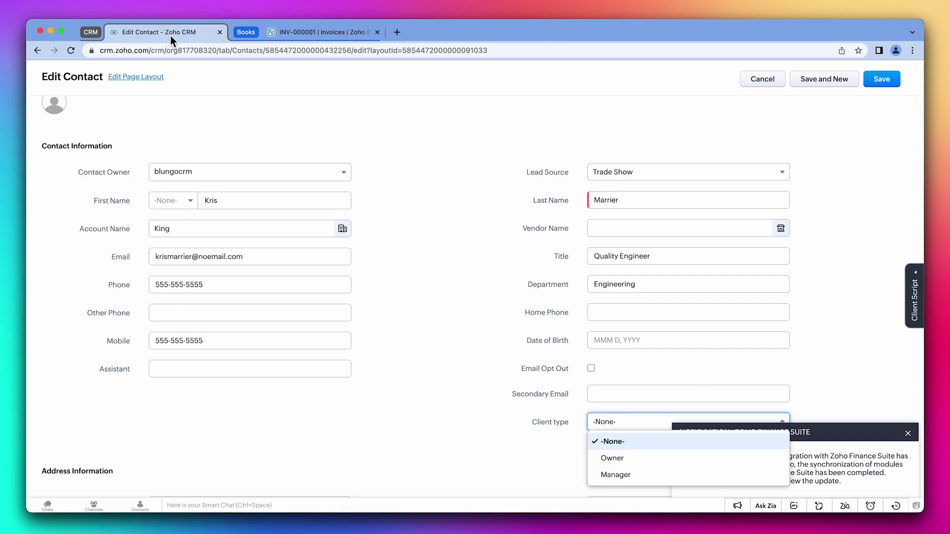
pyautogui.click(759, 79)
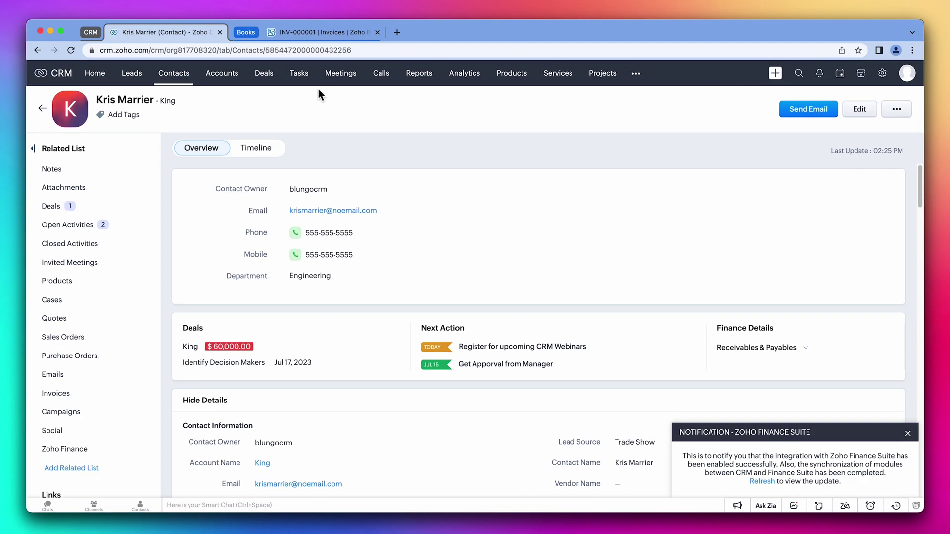
pyautogui.click(271, 81)
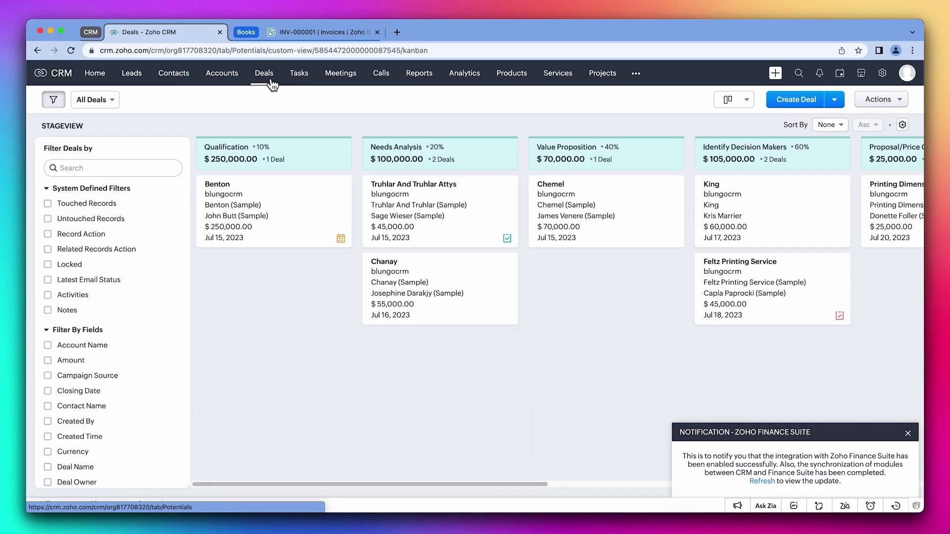
pyautogui.click(388, 268)
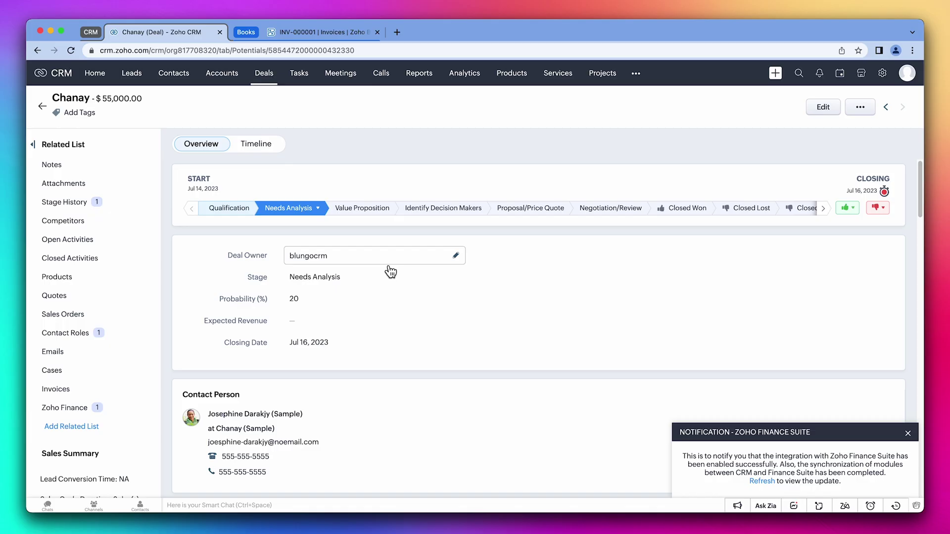
pyautogui.click(83, 413)
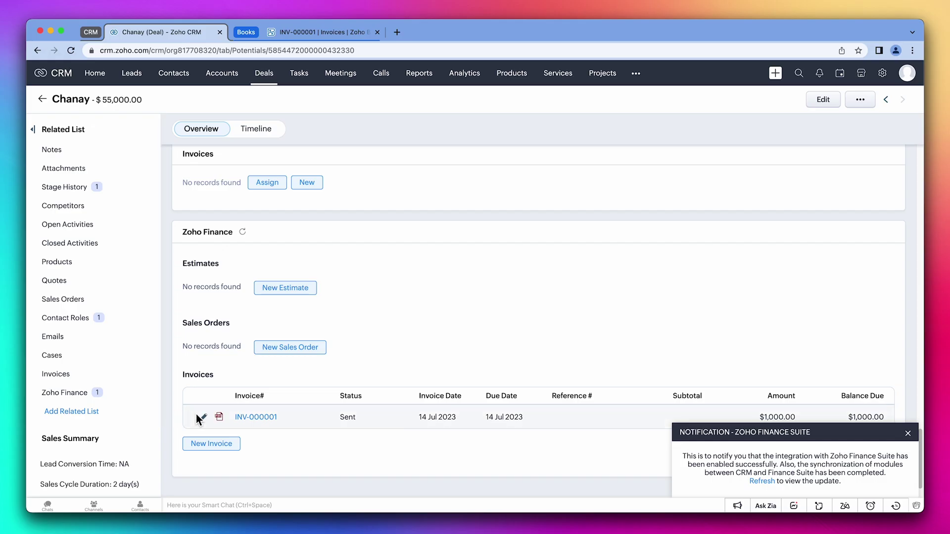
# Step: Review invoice INV-000001 from the deal, then start a new estimate numbered QT-000001
pyautogui.click(250, 418)
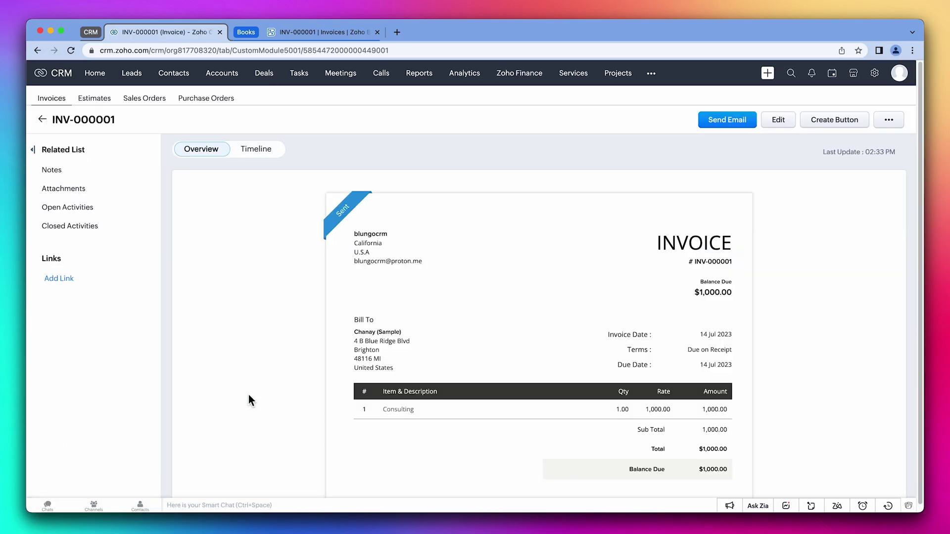
pyautogui.scroll(-5, 248, 394)
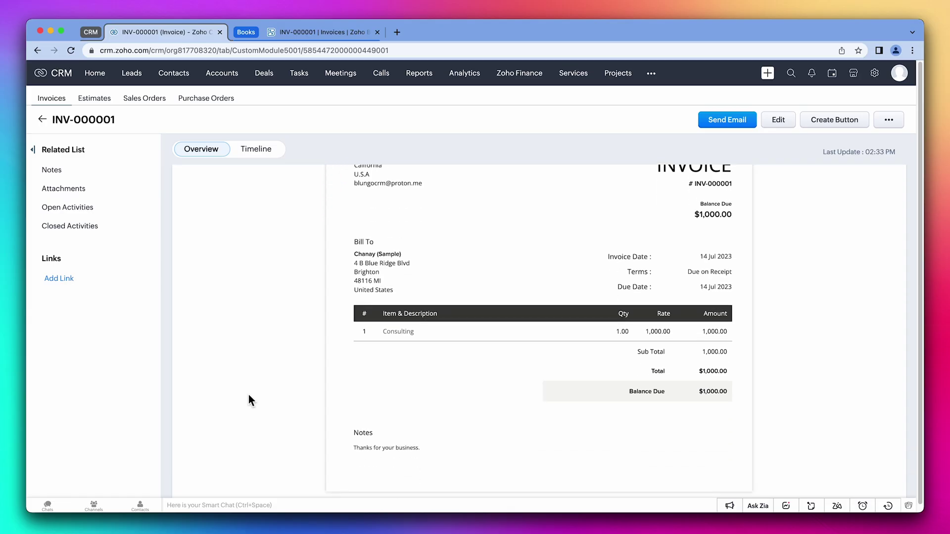
pyautogui.scroll(5, 248, 400)
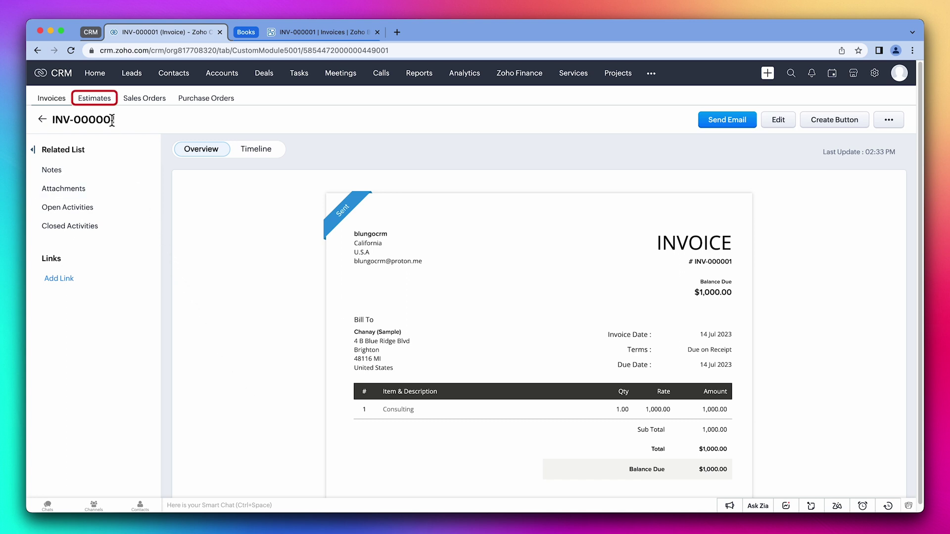
pyautogui.click(107, 103)
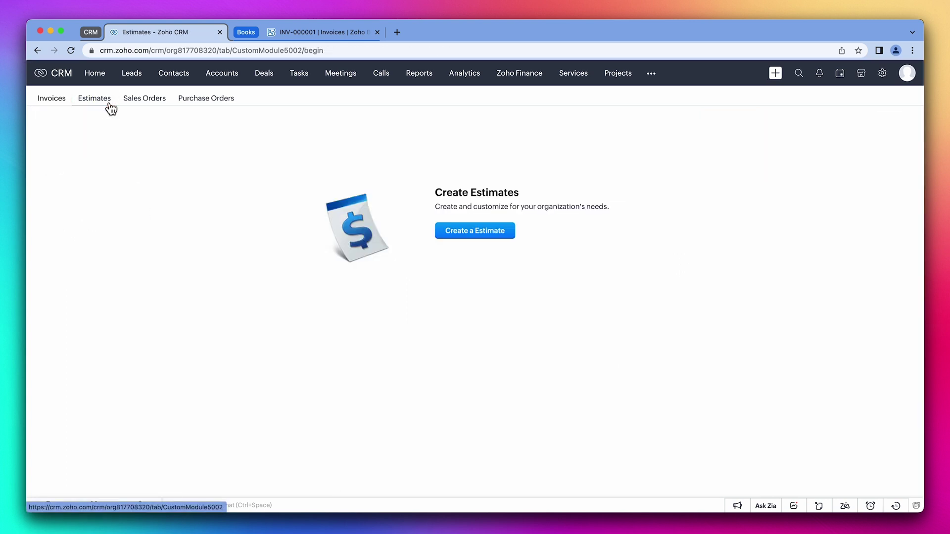
pyautogui.click(467, 232)
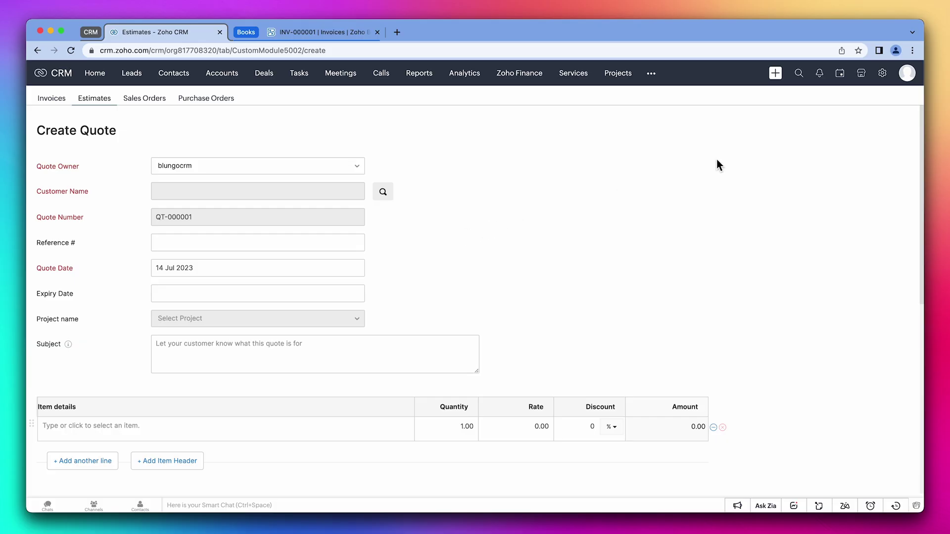
# Step: Open the Zoho Finance Suite integration settings from Setup's Zoho marketplace and review the active syncs
pyautogui.click(883, 74)
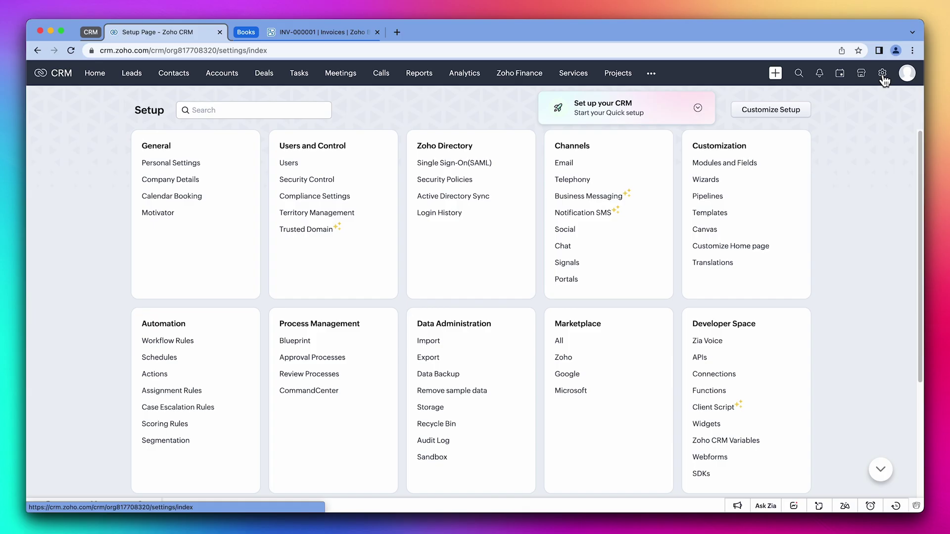
pyautogui.click(566, 366)
pyautogui.scroll(-2, 568, 370)
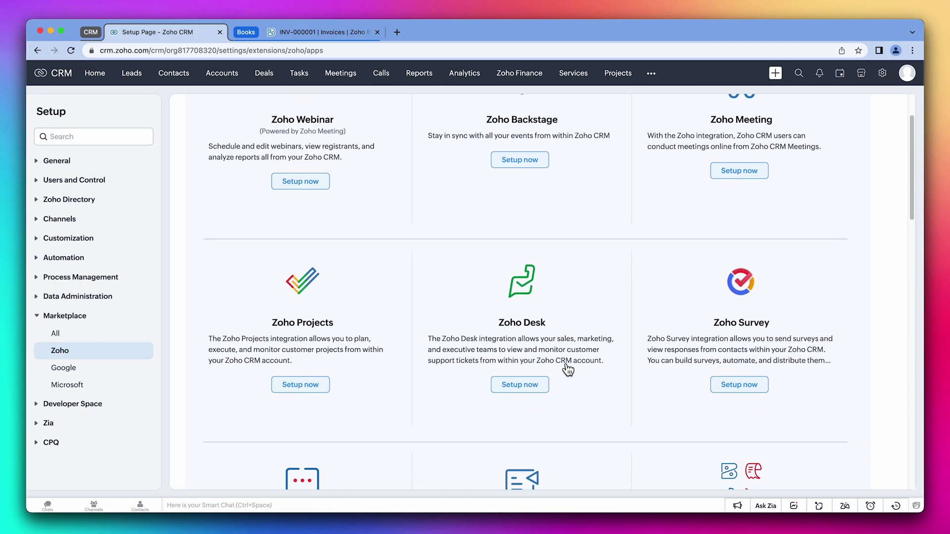
pyautogui.scroll(-4, 567, 370)
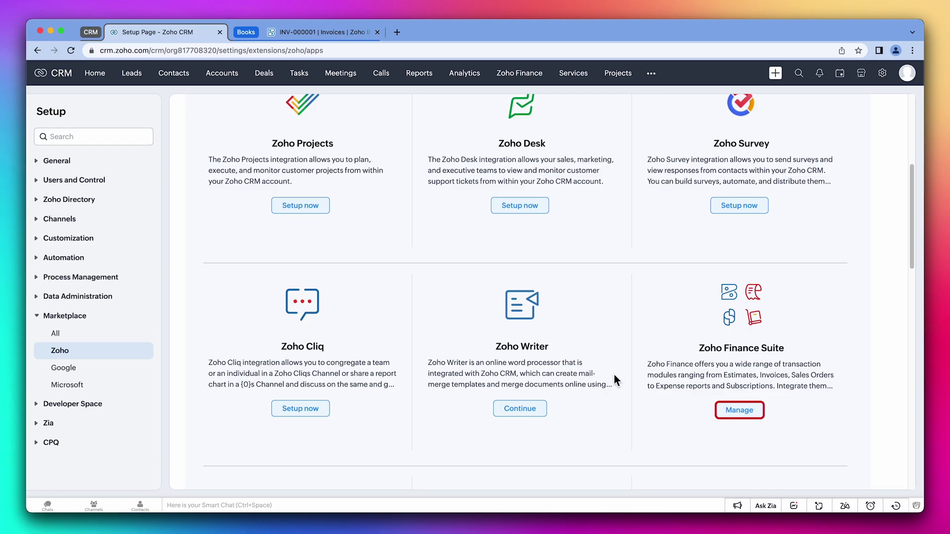
pyautogui.click(724, 411)
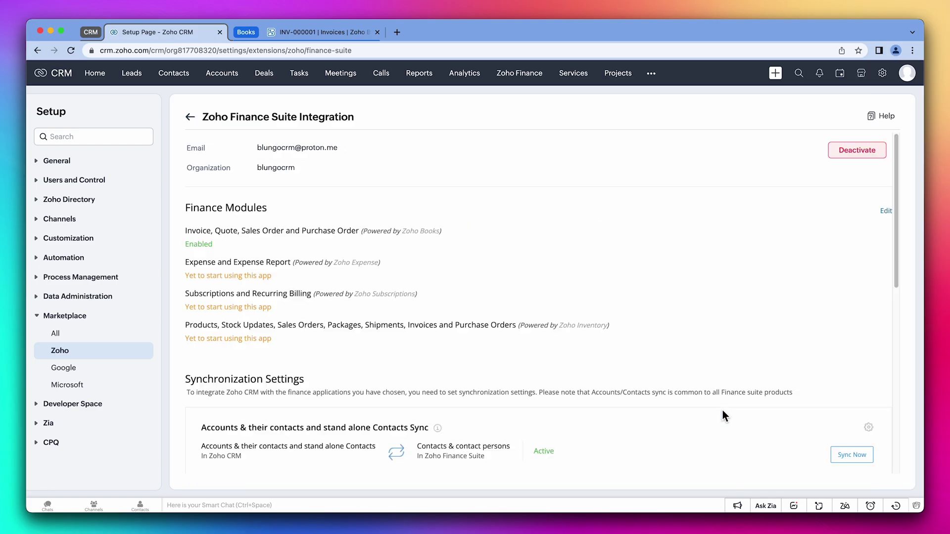
pyautogui.scroll(-6, 722, 411)
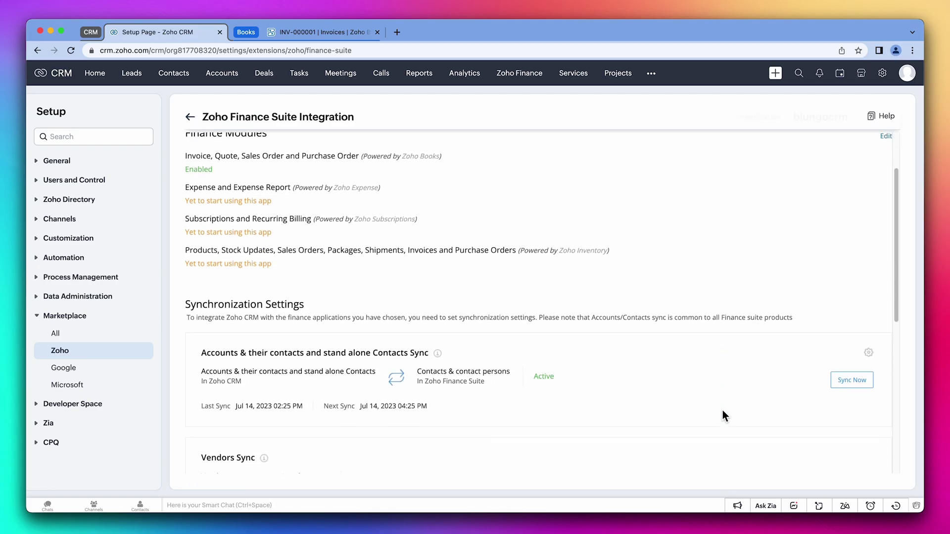
pyautogui.scroll(-3, 722, 414)
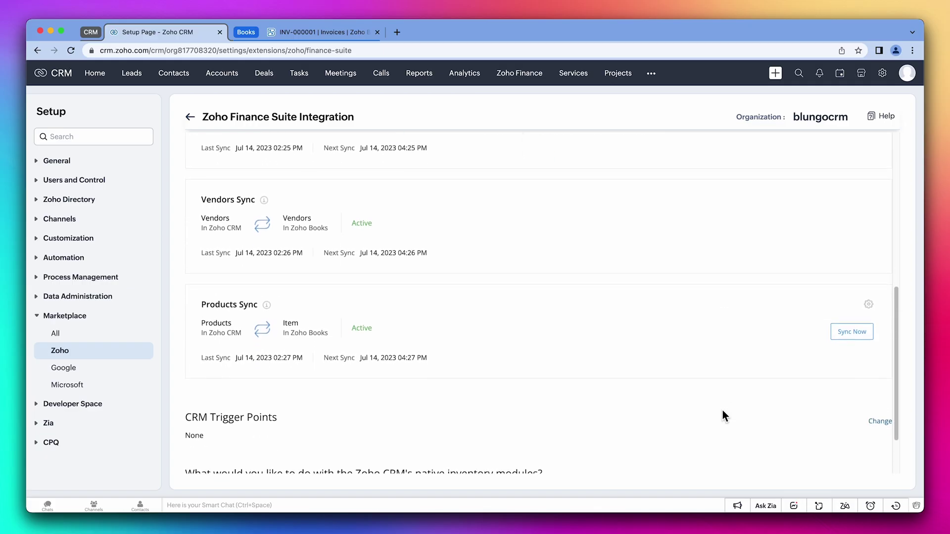
pyautogui.scroll(1, 722, 415)
pyautogui.scroll(7, 723, 411)
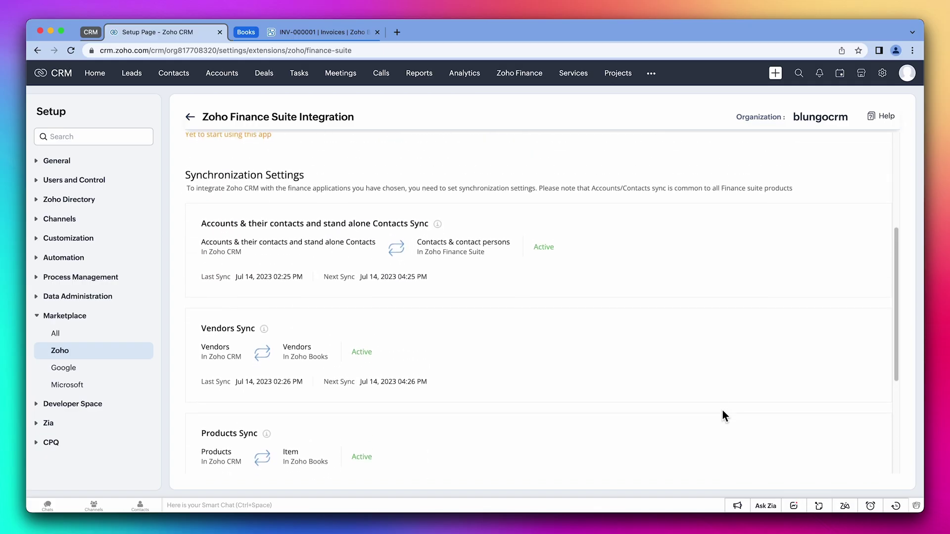